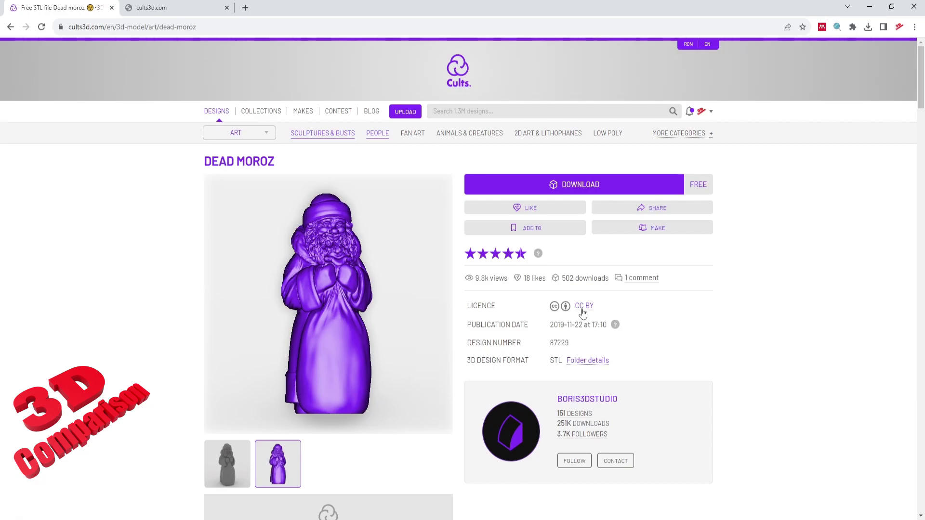
Review the CC BY licence terms of the Dead Moroz model and the designer's list of 3D models
{"action": "middle_click", "coordinate": [583, 312]}
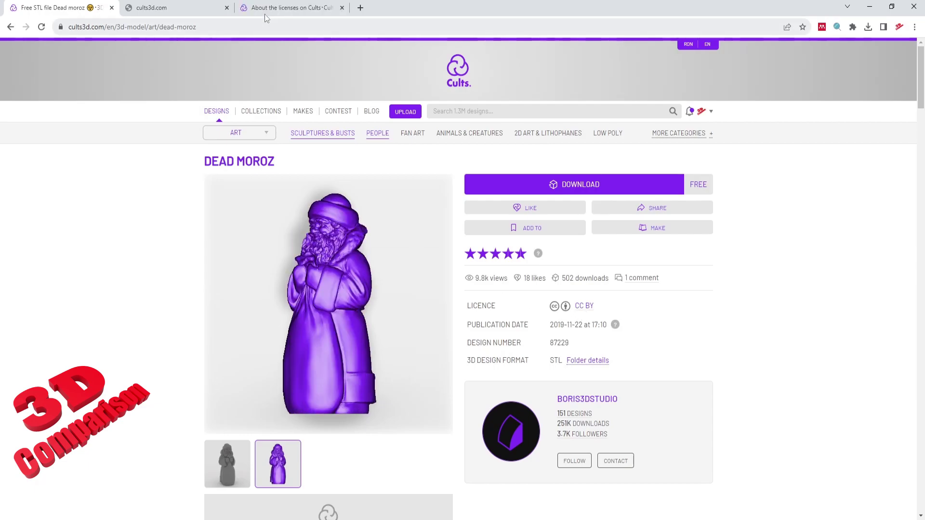
{"action": "left_click", "coordinate": [289, 8]}
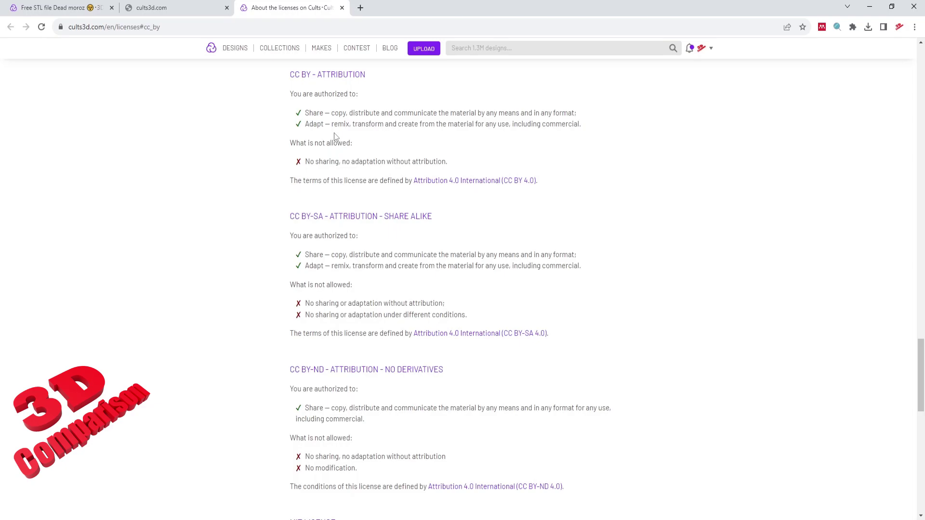
{"action": "left_click", "coordinate": [159, 7]}
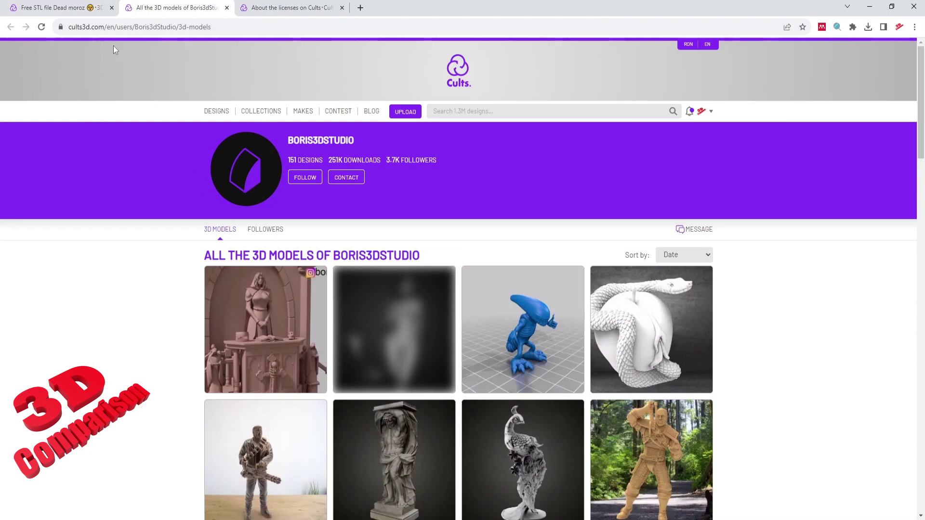
{"action": "left_click", "coordinate": [94, 8]}
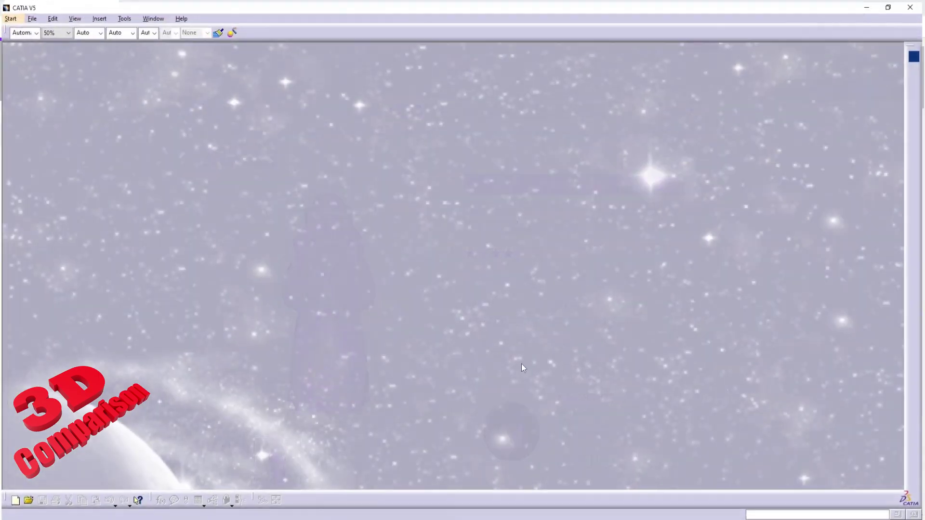
Switch to CATIA V5 and start the Digitized Shape Editor workbench with a new part
{"action": "left_click", "coordinate": [9, 15]}
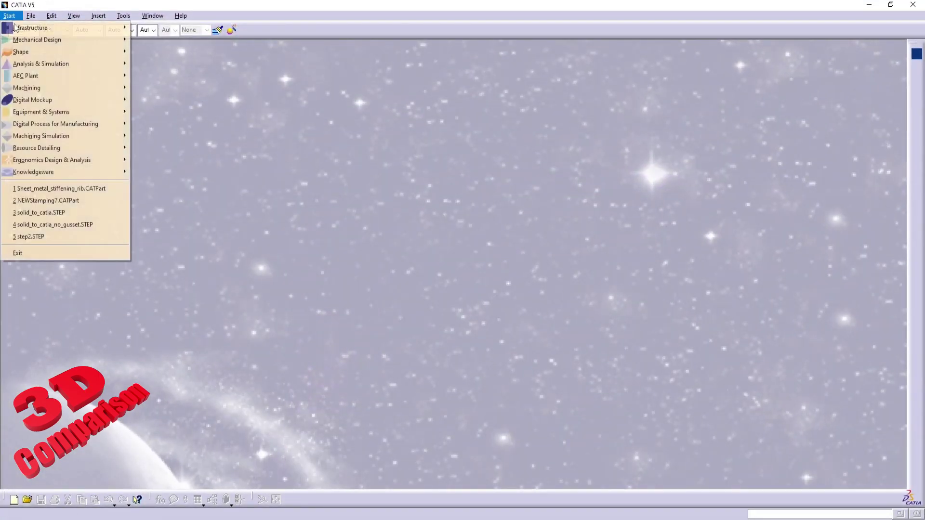
{"action": "mouse_move", "coordinate": [63, 52]}
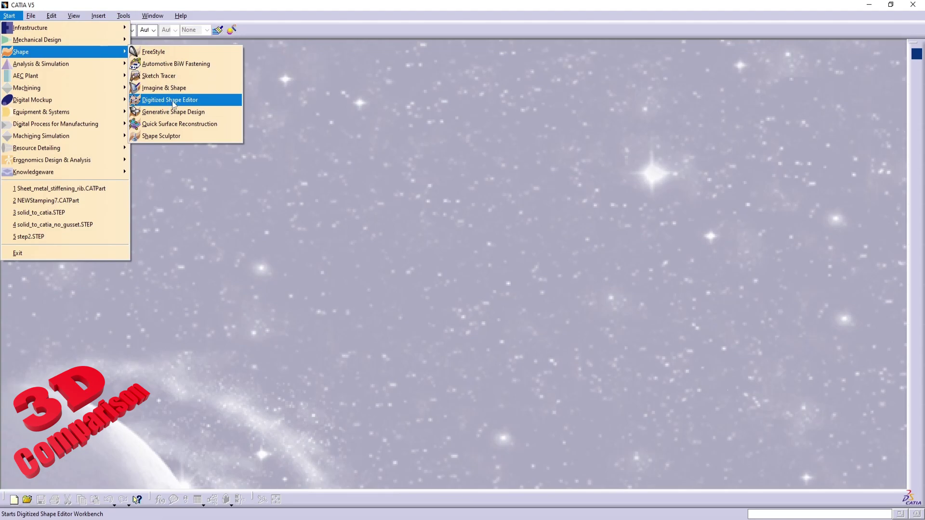
{"action": "left_click", "coordinate": [174, 99]}
Import the Dead Moroz STL file in millimetres with a scale factor of 1
{"action": "left_click", "coordinate": [843, 472]}
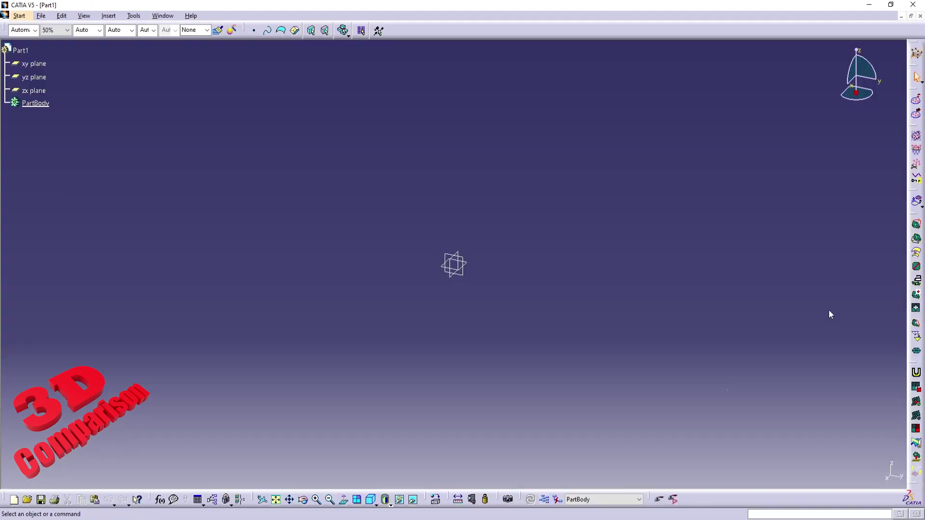
{"action": "left_click", "coordinate": [916, 100]}
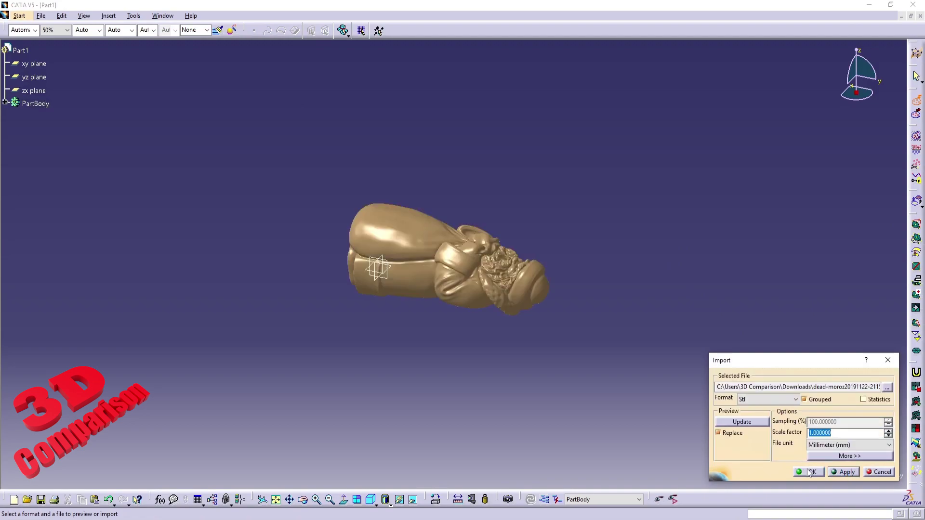
{"action": "left_click", "coordinate": [809, 472]}
Make the compass snap automatically to the selected object and attach it to the imported mesh
{"action": "left_click", "coordinate": [516, 271]}
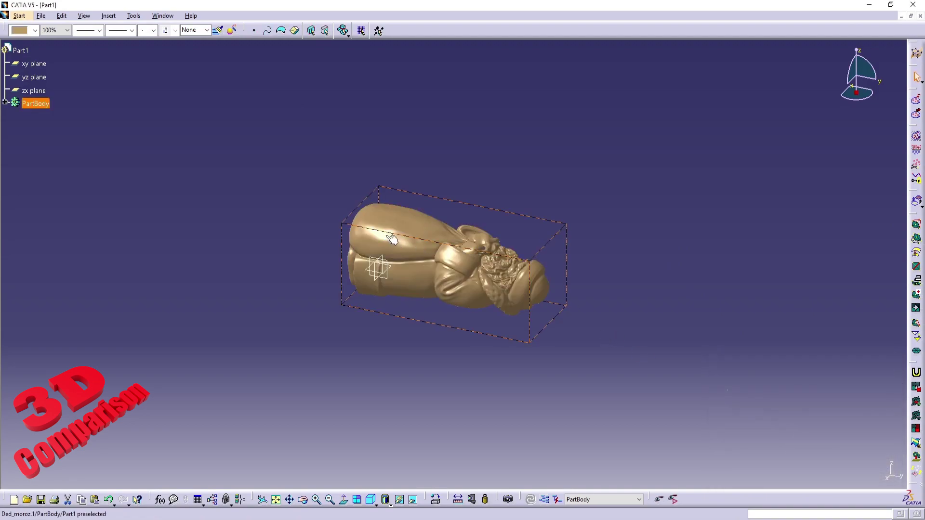
{"action": "right_click", "coordinate": [859, 98]}
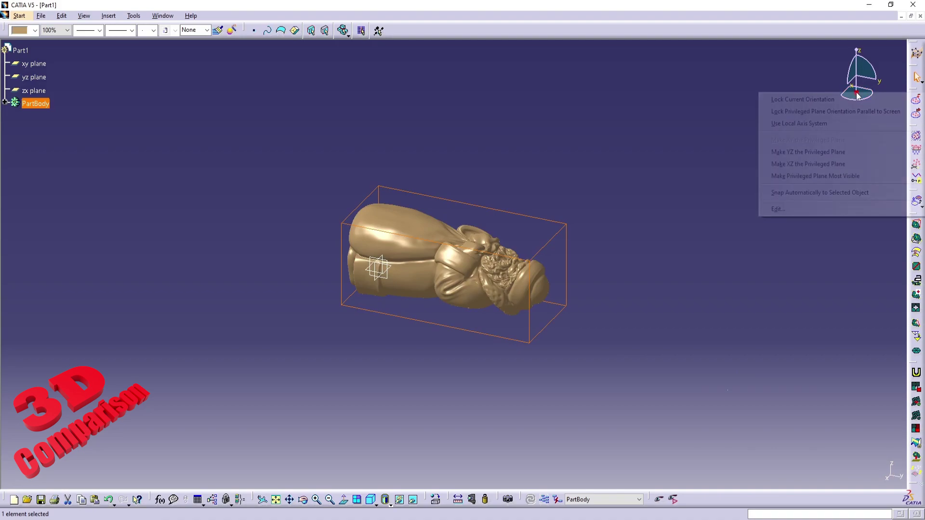
{"action": "left_click", "coordinate": [805, 193]}
{"action": "left_click", "coordinate": [394, 237]}
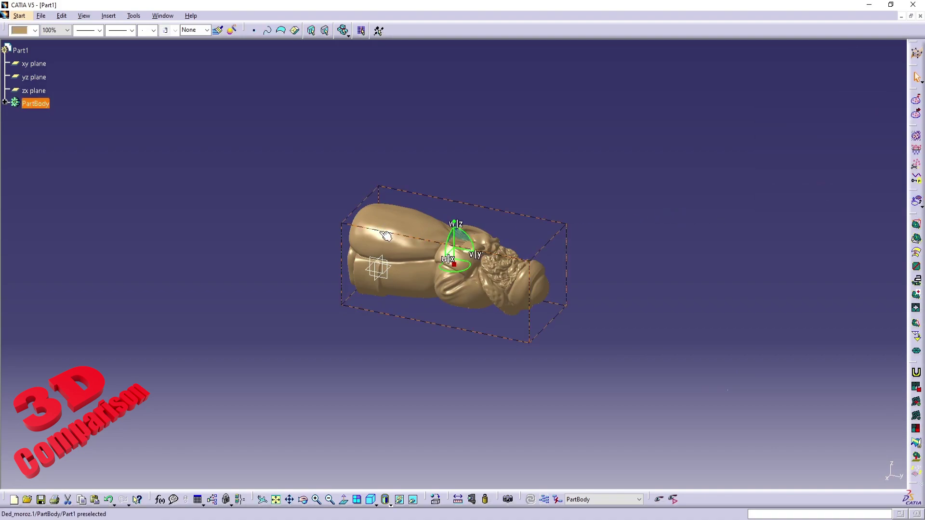
Examine the imported mesh's statistics, focusing on its overall dimensions
{"action": "left_click", "coordinate": [108, 15]}
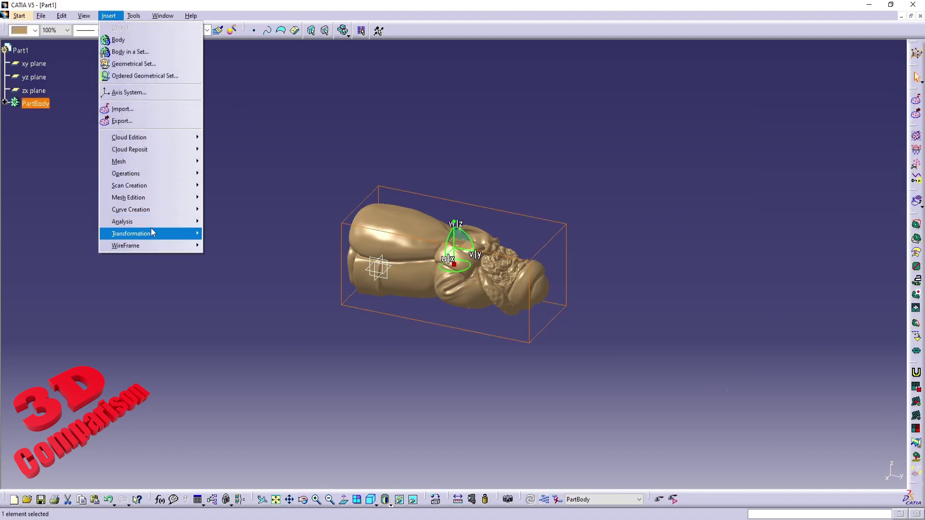
{"action": "mouse_move", "coordinate": [152, 232]}
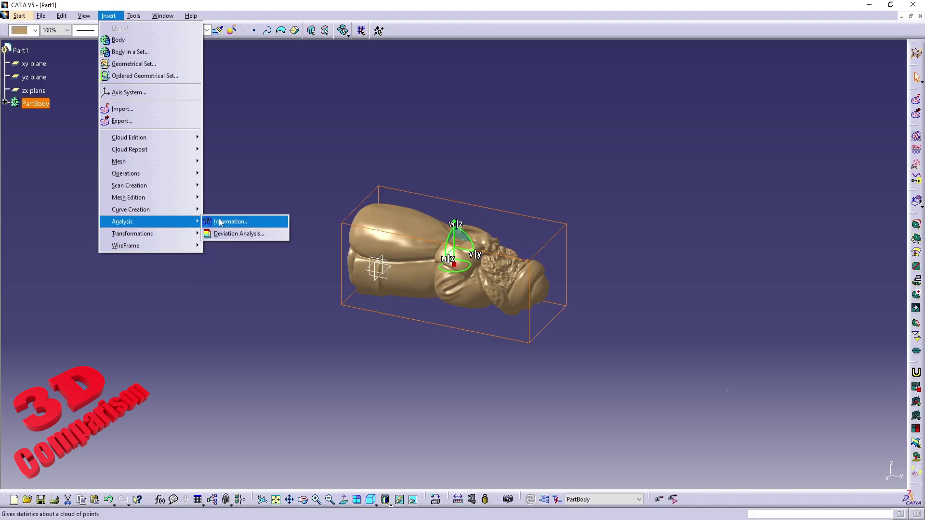
{"action": "left_click", "coordinate": [226, 222]}
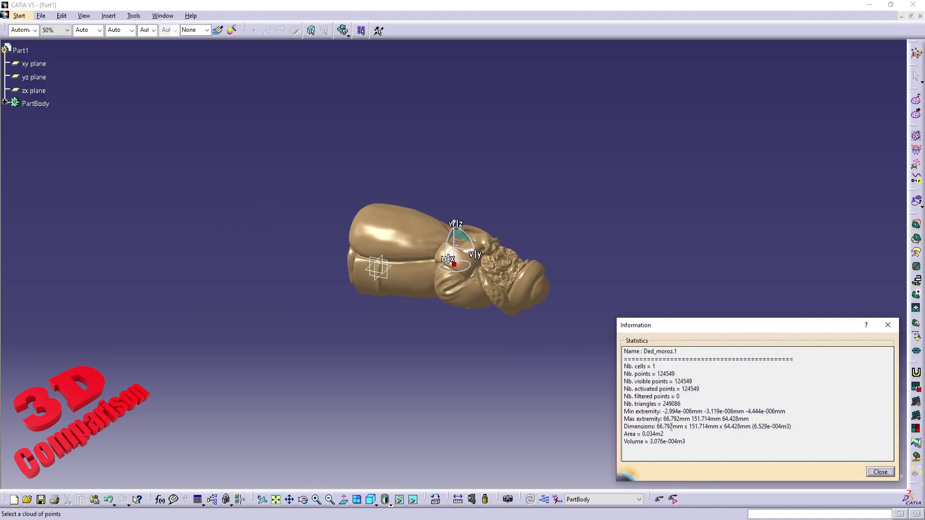
{"action": "left_click_drag", "start_coordinate": [658, 427], "coordinate": [713, 427]}
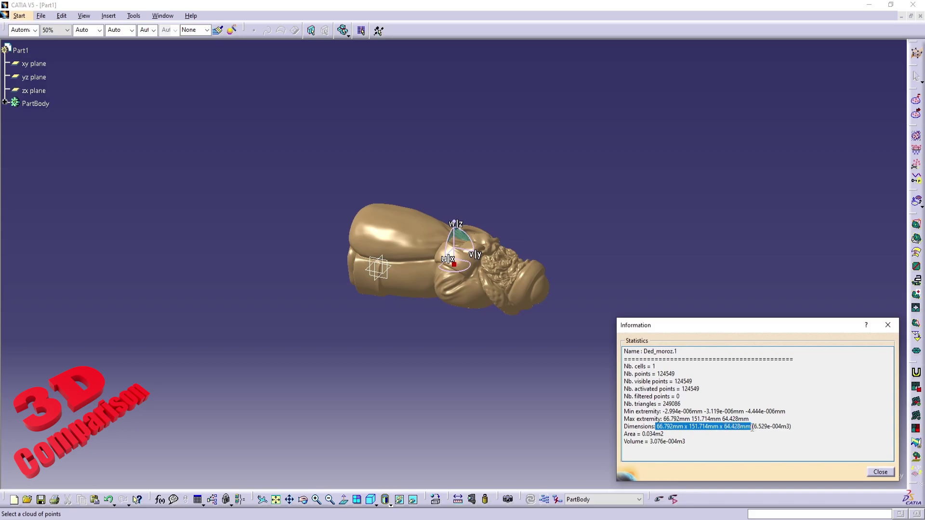
{"action": "left_click", "coordinate": [879, 472]}
Rotate the mesh 90 degrees about the compass's U axis to stand the figure upright
{"action": "left_click", "coordinate": [432, 249]}
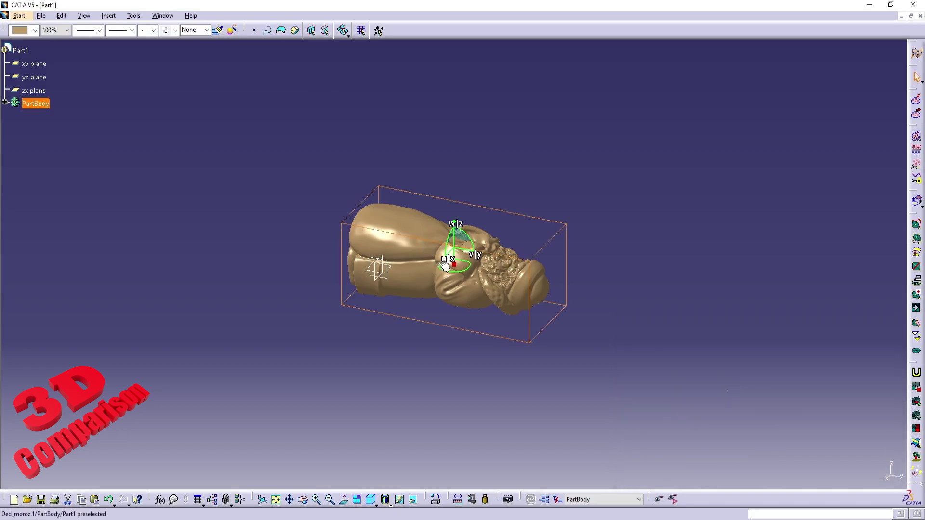
{"action": "right_click", "coordinate": [455, 264]}
{"action": "left_click", "coordinate": [495, 382]}
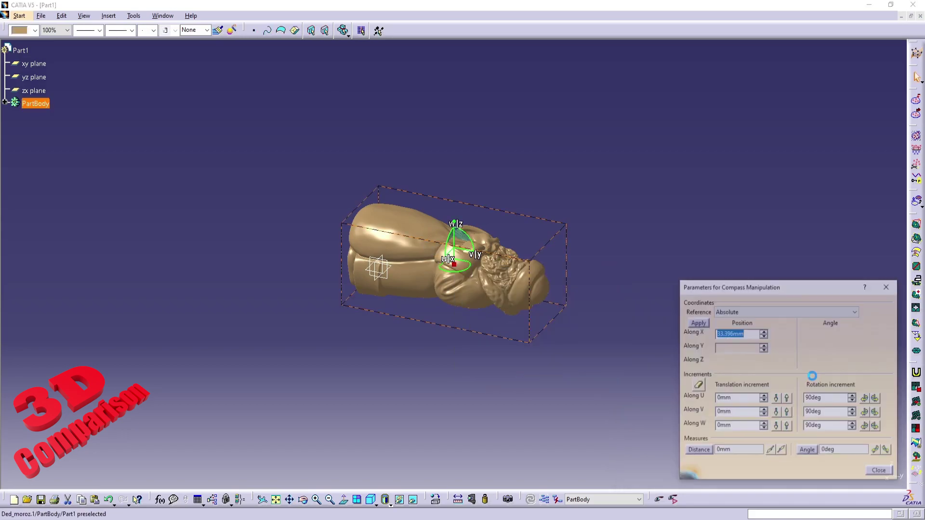
{"action": "left_click", "coordinate": [876, 399]}
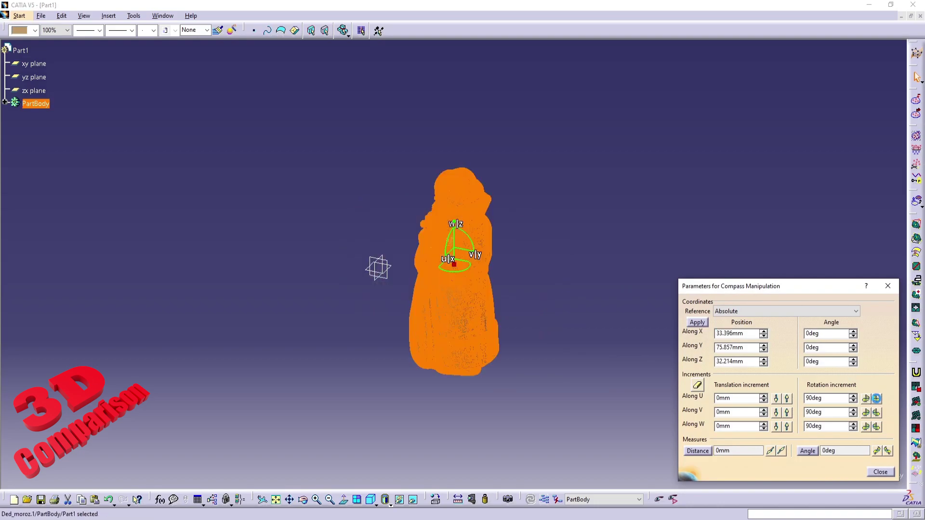
Move the mesh in the XY plane over the part origin, with the compass at about X -0.7 mm and Y -1.6 mm
{"action": "left_click", "coordinate": [377, 507]}
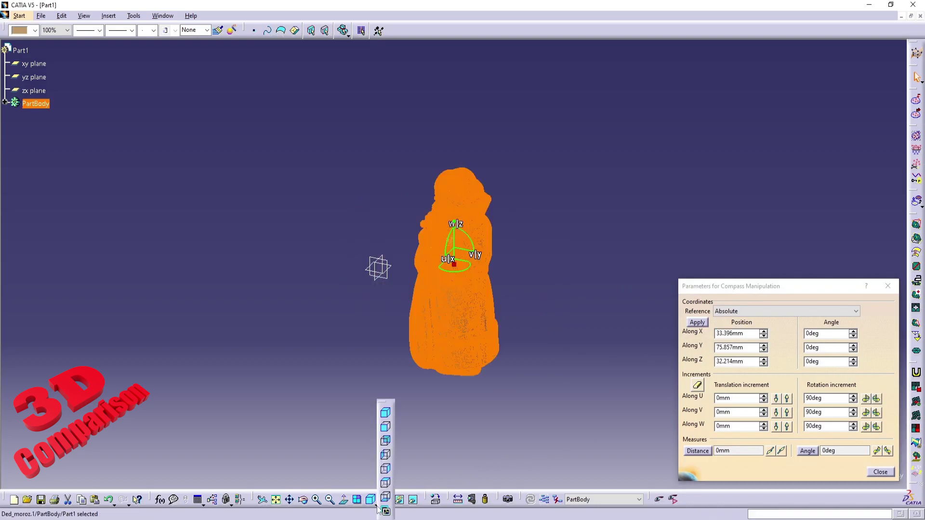
{"action": "left_click", "coordinate": [385, 486]}
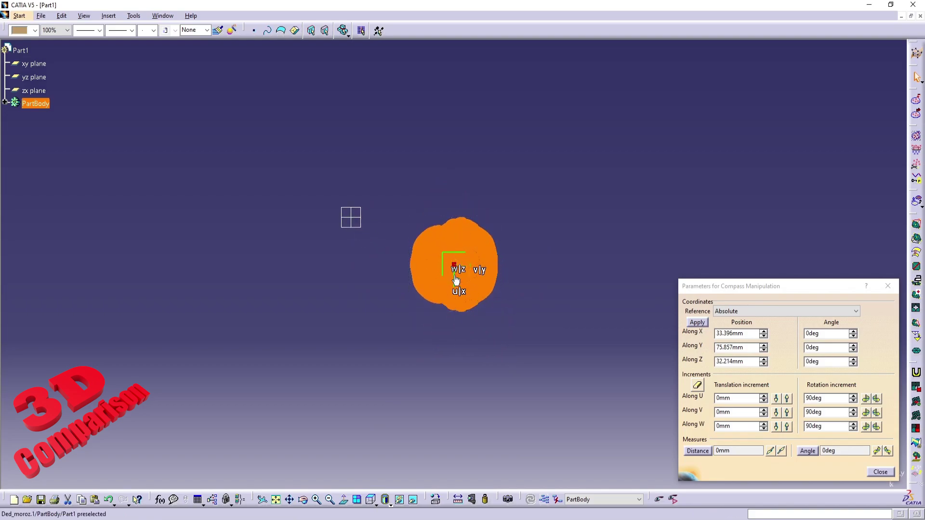
{"action": "left_click_drag", "start_coordinate": [454, 255], "coordinate": [331, 224]}
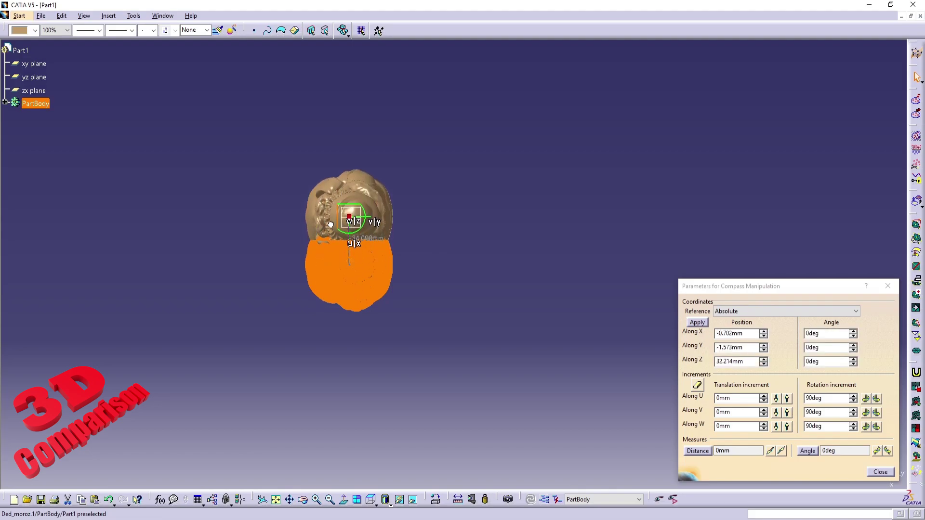
Raise the mesh along Z with the compass until the figure's base sits near the XY plane at the origin
{"action": "middle_click_drag", "start_coordinate": [431, 332], "coordinate": [433, 155]}
{"action": "middle_click_drag", "start_coordinate": [490, 329], "coordinate": [512, 252]}
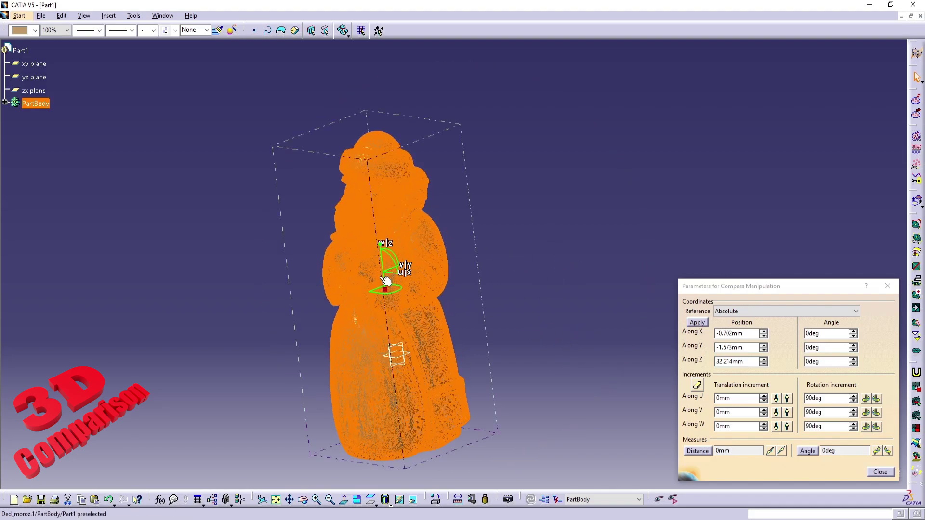
{"action": "left_click_drag", "start_coordinate": [384, 281], "coordinate": [375, 205]}
{"action": "left_click", "coordinate": [375, 503]}
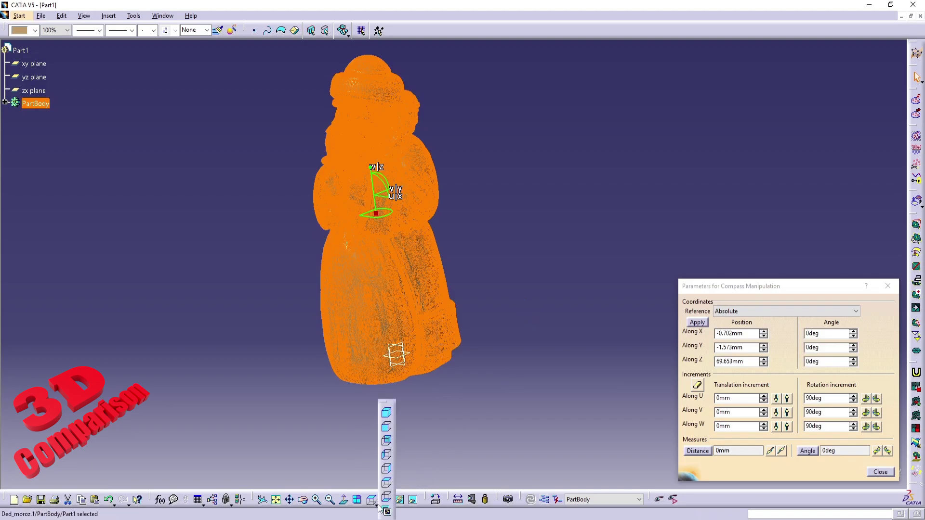
{"action": "left_click", "coordinate": [387, 474]}
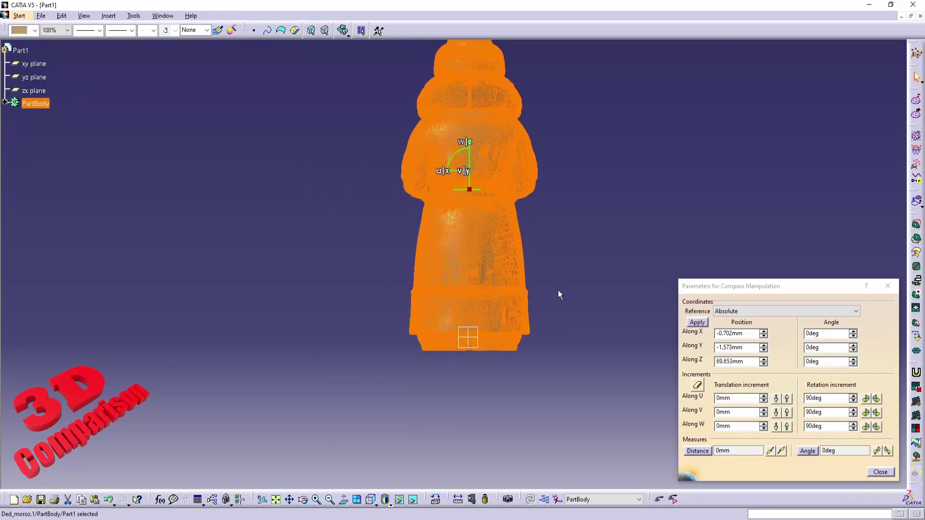
{"action": "middle_click_drag", "start_coordinate": [572, 265], "coordinate": [533, 307]}
{"action": "left_click_drag", "start_coordinate": [448, 221], "coordinate": [454, 200]}
{"action": "left_click", "coordinate": [879, 471]}
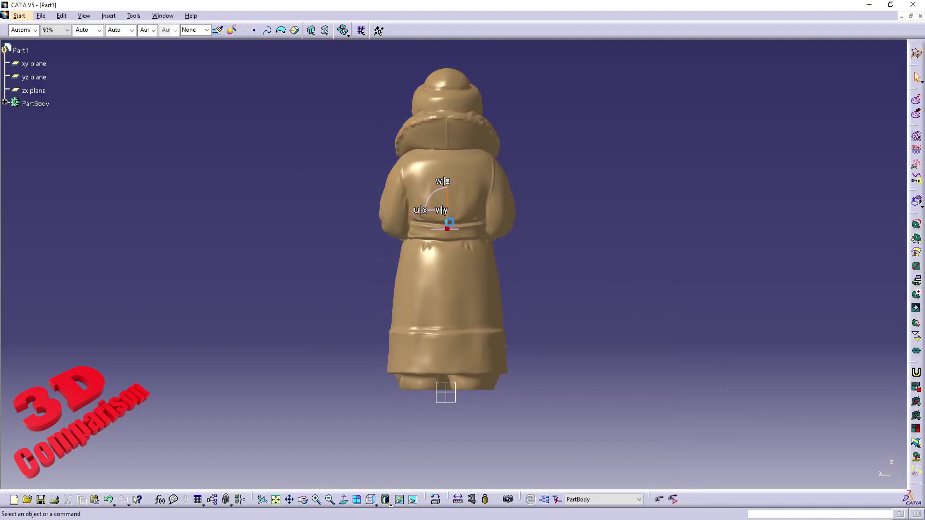
Split the figure mesh into distinct connected zones with Mesh Cleaner
{"action": "middle_click_drag", "start_coordinate": [327, 194], "coordinate": [529, 251]}
{"action": "middle_click_drag", "start_coordinate": [530, 307], "coordinate": [577, 264]}
{"action": "left_click", "coordinate": [915, 295]}
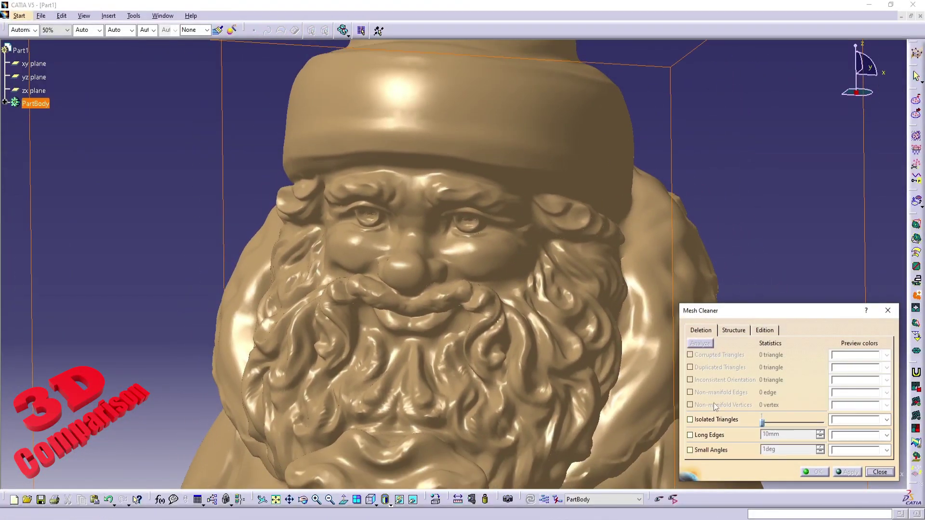
{"action": "left_click", "coordinate": [733, 330]}
{"action": "left_click", "coordinate": [690, 365]}
{"action": "left_click", "coordinate": [765, 364]}
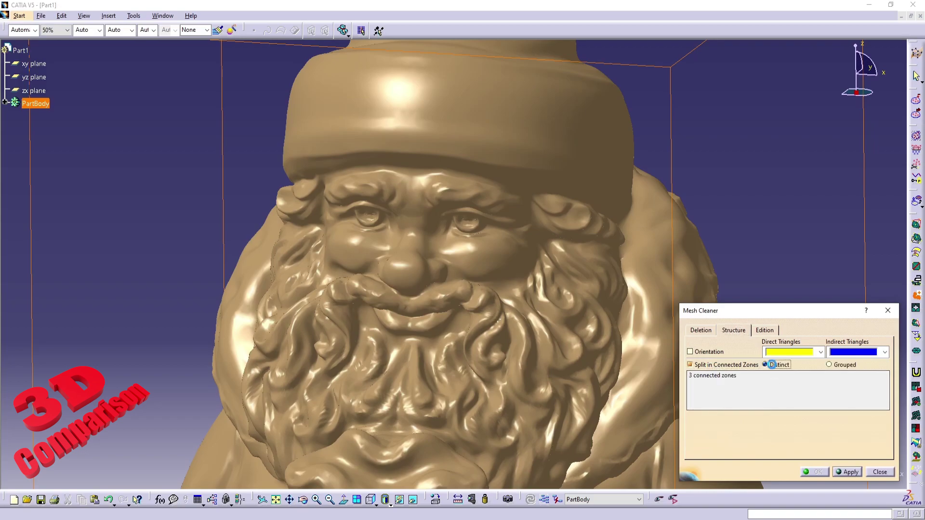
{"action": "left_click", "coordinate": [849, 472]}
{"action": "left_click", "coordinate": [815, 471]}
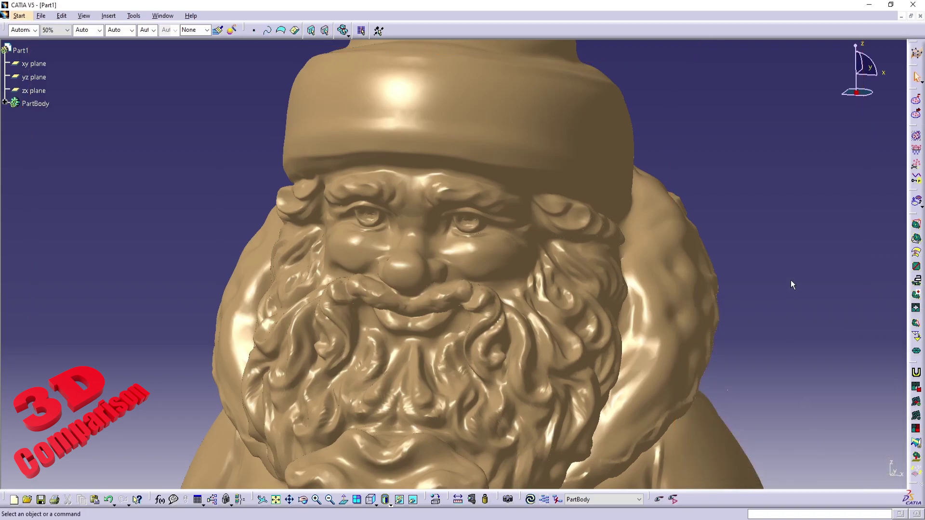
Expand PartBody in the tree and hide the original Ded_moroz.1 mesh and SubMesh.1
{"action": "left_click", "coordinate": [4, 103]}
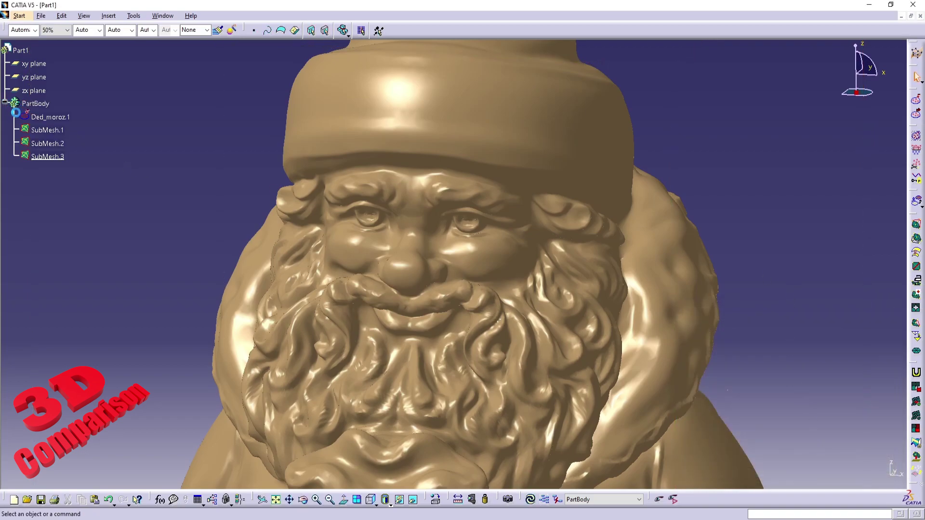
{"action": "right_click", "coordinate": [44, 117]}
{"action": "key", "text": "Escape"}
{"action": "left_click", "coordinate": [48, 130]}
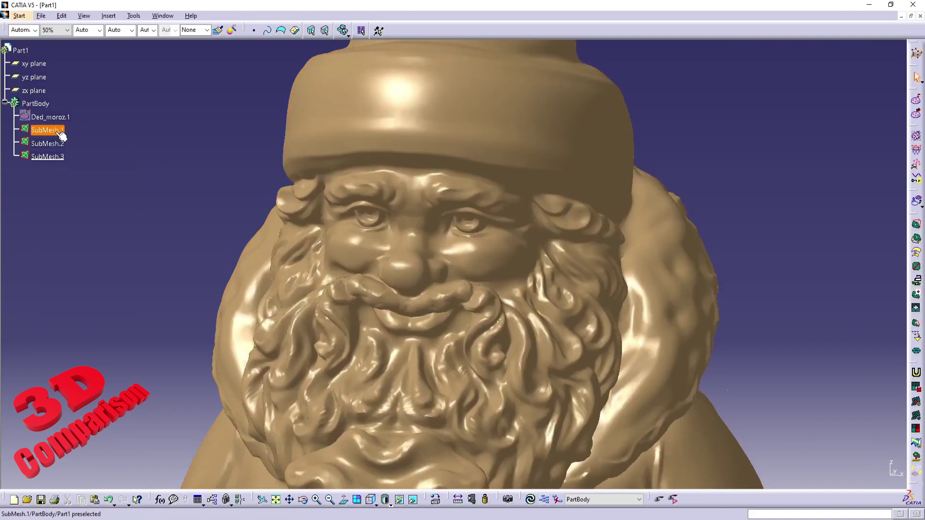
{"action": "right_click", "coordinate": [57, 130]}
{"action": "left_click", "coordinate": [97, 162]}
Turn off the compass's automatic snapping to the selected object and detach it from the mesh
{"action": "left_click", "coordinate": [47, 156]}
{"action": "key", "text": "Escape"}
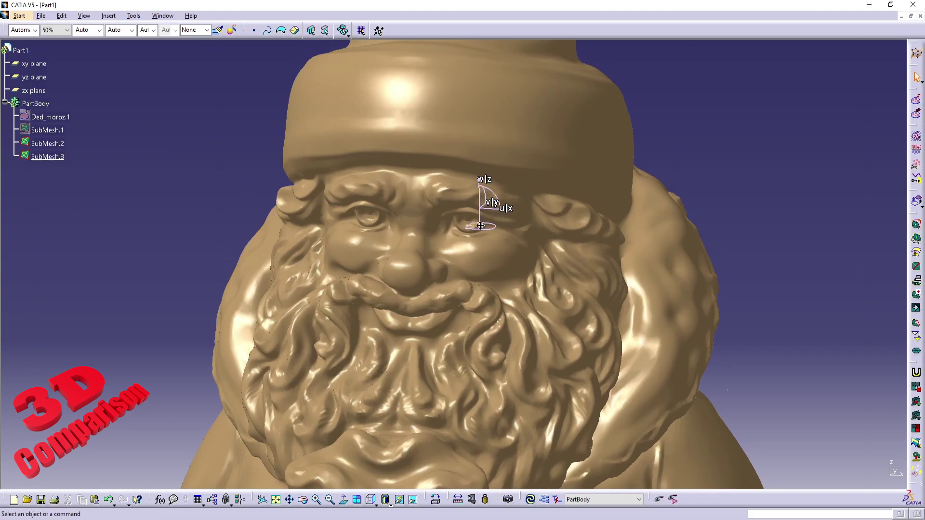
{"action": "right_click", "coordinate": [480, 226]}
{"action": "left_click", "coordinate": [523, 323]}
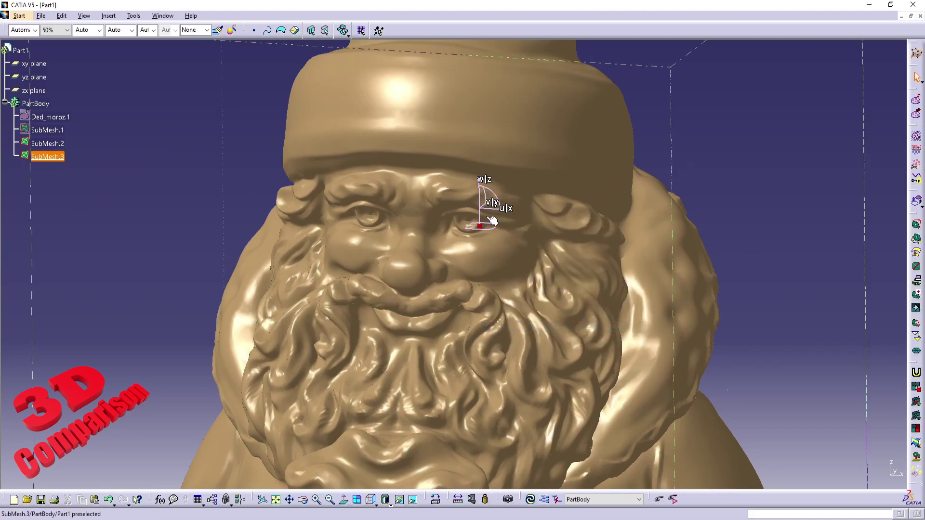
{"action": "left_click_drag", "start_coordinate": [480, 225], "coordinate": [704, 149]}
Hide SubMesh.2 and SubMesh.3
{"action": "right_click", "coordinate": [60, 146]}
{"action": "left_click", "coordinate": [98, 175]}
{"action": "right_click", "coordinate": [61, 158]}
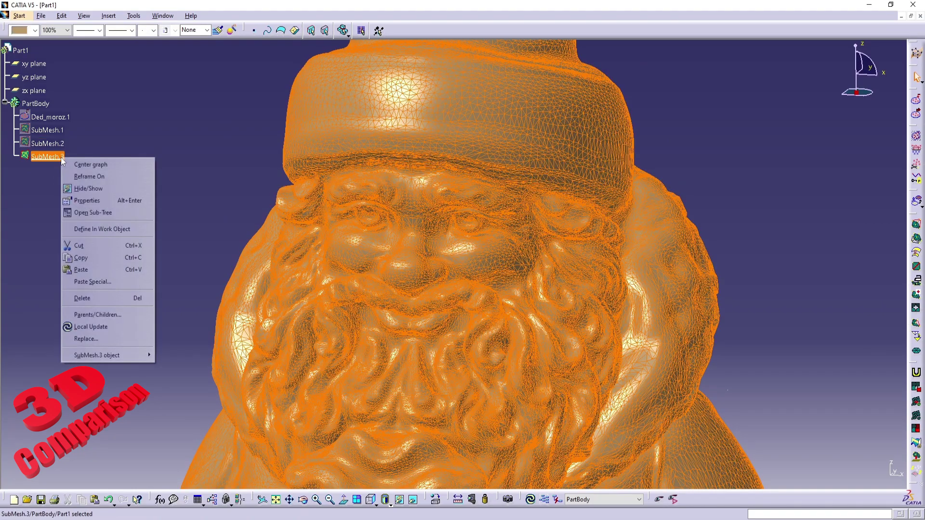
{"action": "left_click", "coordinate": [88, 188]}
Show only SubMesh.1 again
{"action": "right_click", "coordinate": [57, 158]}
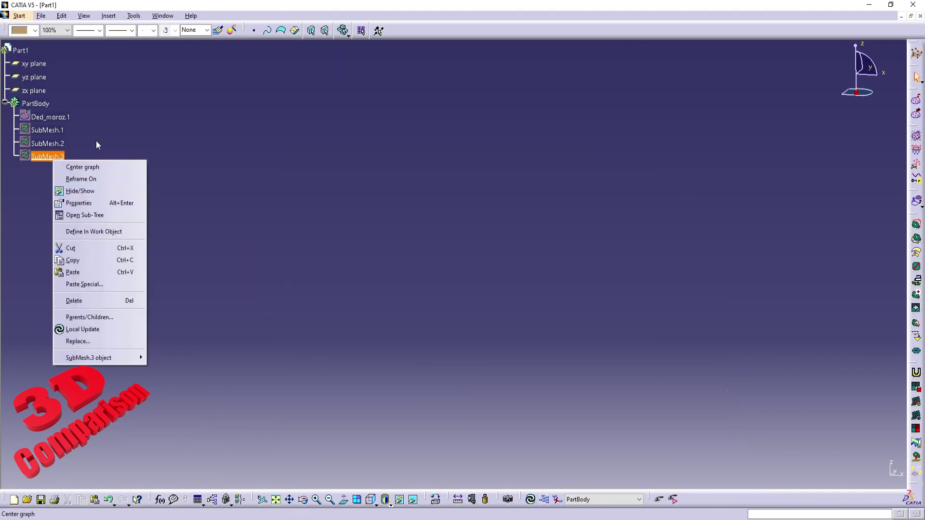
{"action": "key", "text": "Escape"}
{"action": "left_click", "coordinate": [48, 130]}
{"action": "right_click", "coordinate": [57, 130]}
{"action": "left_click", "coordinate": [81, 161]}
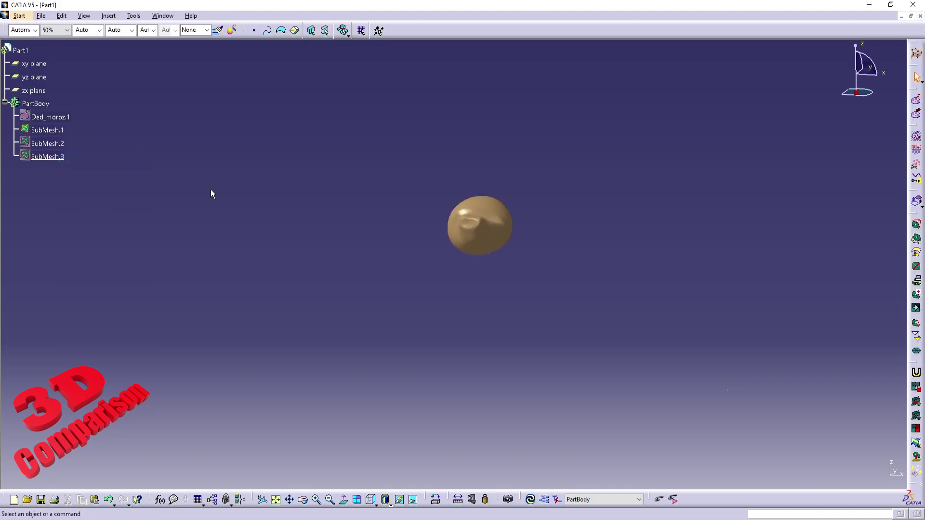
Examine the isolated SubMesh.1 and show SubMesh.3 together with it
{"action": "left_click", "coordinate": [495, 239]}
{"action": "middle_click_drag", "start_coordinate": [495, 239], "coordinate": [687, 217]}
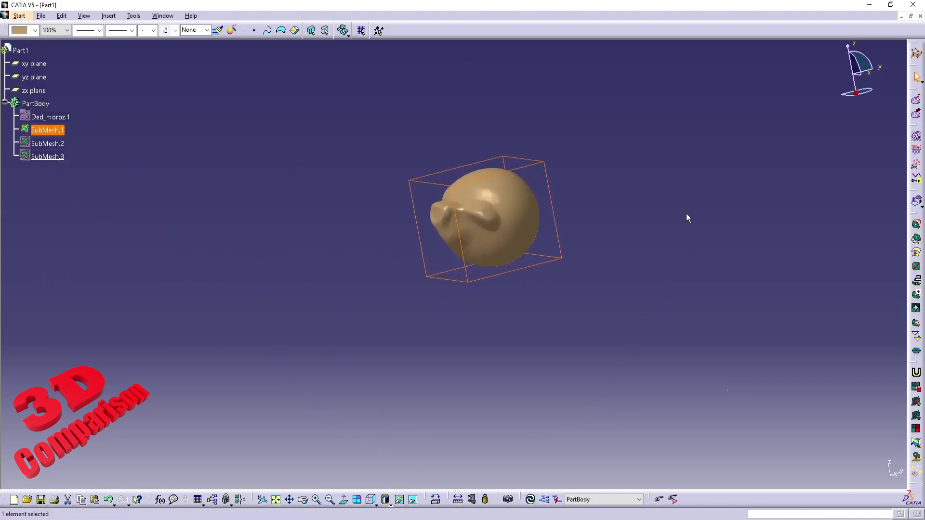
{"action": "left_click", "coordinate": [47, 156]}
{"action": "right_click", "coordinate": [53, 157]}
{"action": "left_click", "coordinate": [77, 186]}
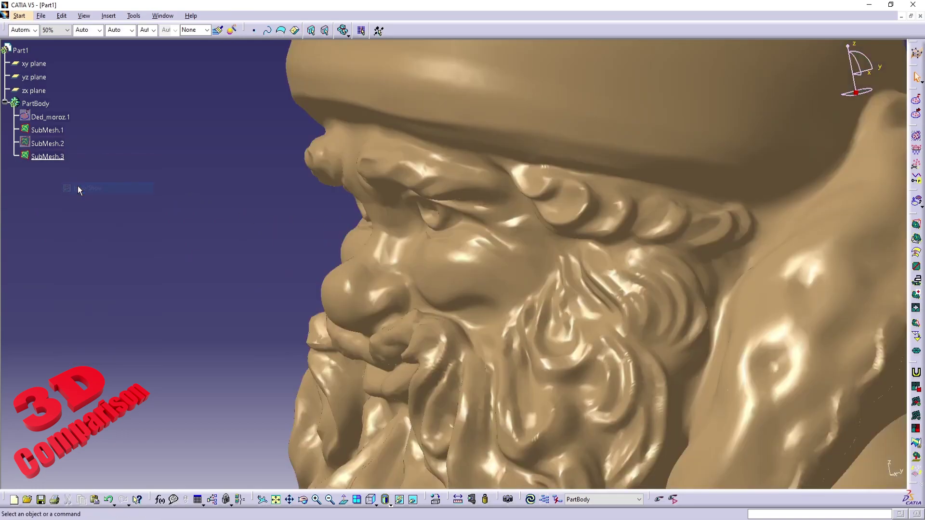
{"action": "middle_click_drag", "start_coordinate": [398, 238], "coordinate": [508, 265]}
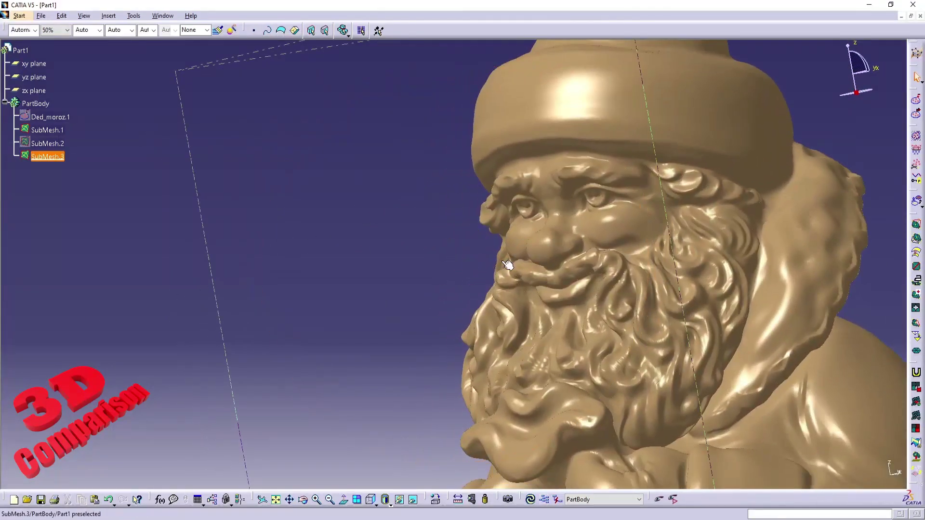
Set the fill color of SubMesh.1 to cyan in its graphic properties
{"action": "left_click", "coordinate": [53, 130]}
{"action": "right_click", "coordinate": [56, 135]}
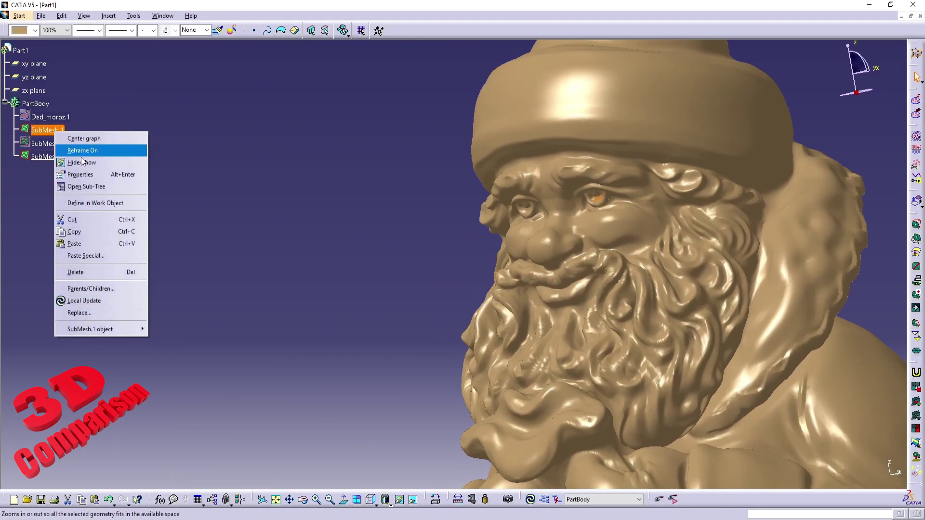
{"action": "left_click", "coordinate": [77, 175]}
{"action": "left_click", "coordinate": [770, 220]}
{"action": "left_click", "coordinate": [720, 251]}
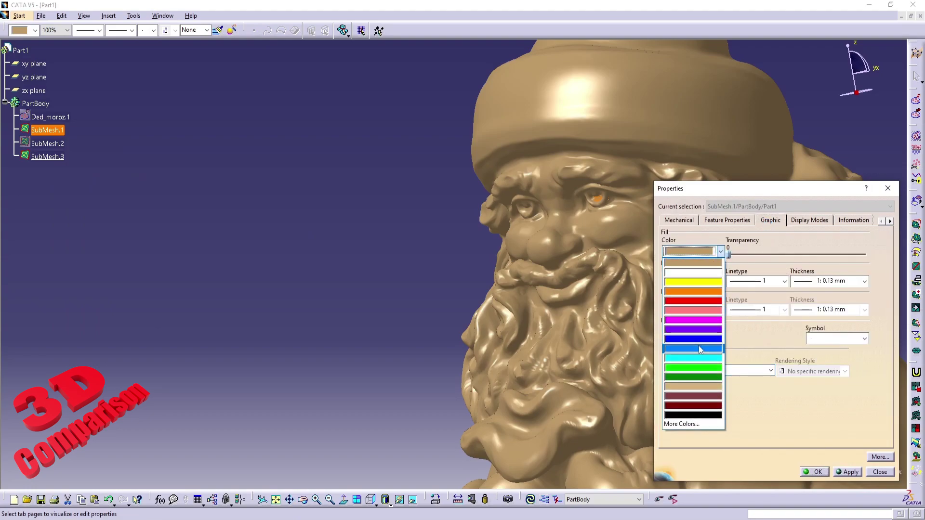
{"action": "left_click", "coordinate": [699, 359]}
{"action": "left_click", "coordinate": [879, 471]}
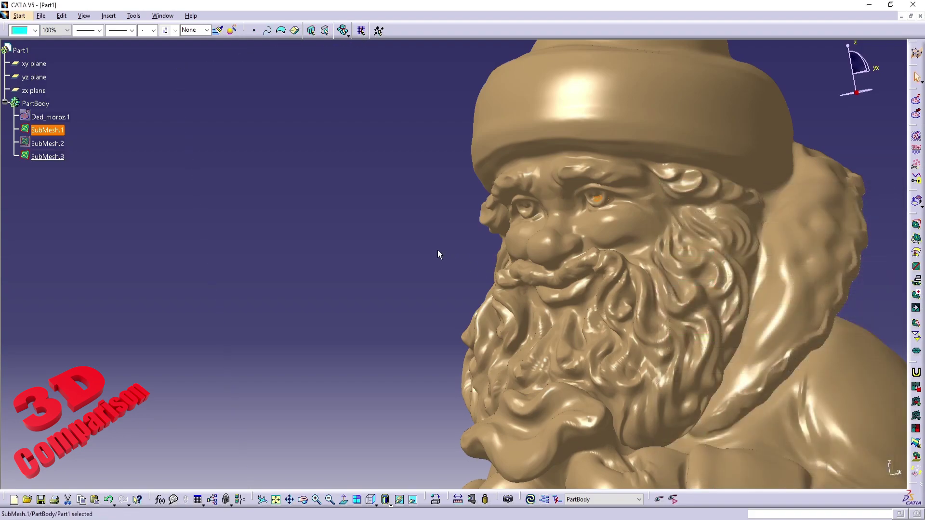
Hide SubMesh.1 so that only the figure's main body, SubMesh.3, is displayed
{"action": "left_click", "coordinate": [505, 258]}
{"action": "middle_click_drag", "start_coordinate": [505, 258], "coordinate": [326, 271]}
{"action": "right_click", "coordinate": [58, 133]}
{"action": "left_click", "coordinate": [85, 164]}
{"action": "middle_click_drag", "start_coordinate": [442, 194], "coordinate": [485, 375]}
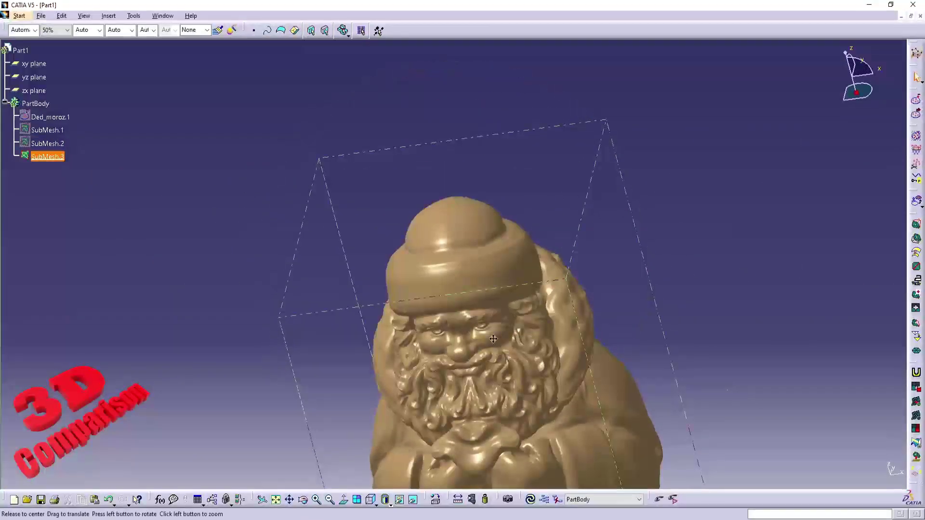
{"action": "middle_click", "coordinate": [485, 375]}
{"action": "left_click", "coordinate": [843, 345]}
Switch to the Quick Surface Reconstruction workbench
{"action": "left_click", "coordinate": [20, 15]}
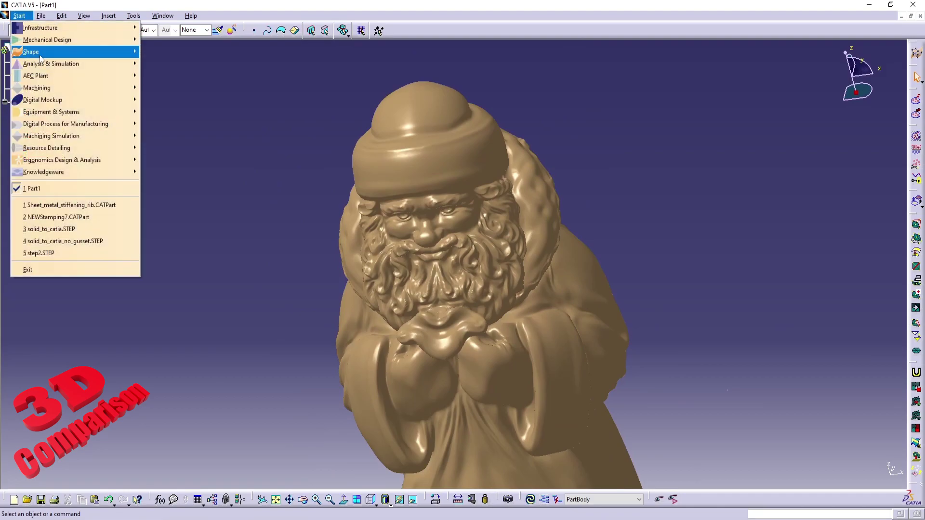
{"action": "mouse_move", "coordinate": [97, 52]}
{"action": "left_click", "coordinate": [176, 123]}
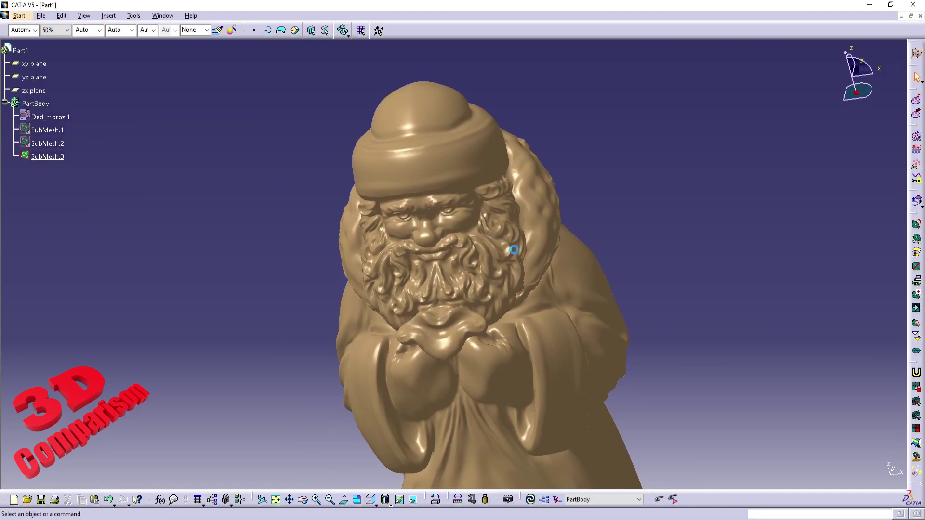
{"action": "middle_click_drag", "start_coordinate": [429, 361], "coordinate": [448, 325]}
Create an automatic surface from SubMesh.3 with 0.3 mm mean surface deviation, 3000 surface detail and a target ratio of 90
{"action": "left_click", "coordinate": [916, 359]}
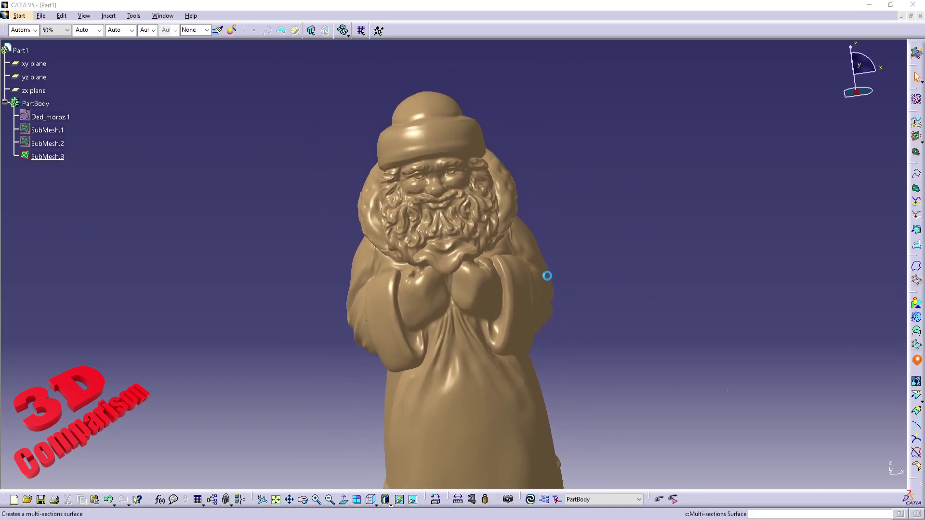
{"action": "left_click", "coordinate": [551, 277]}
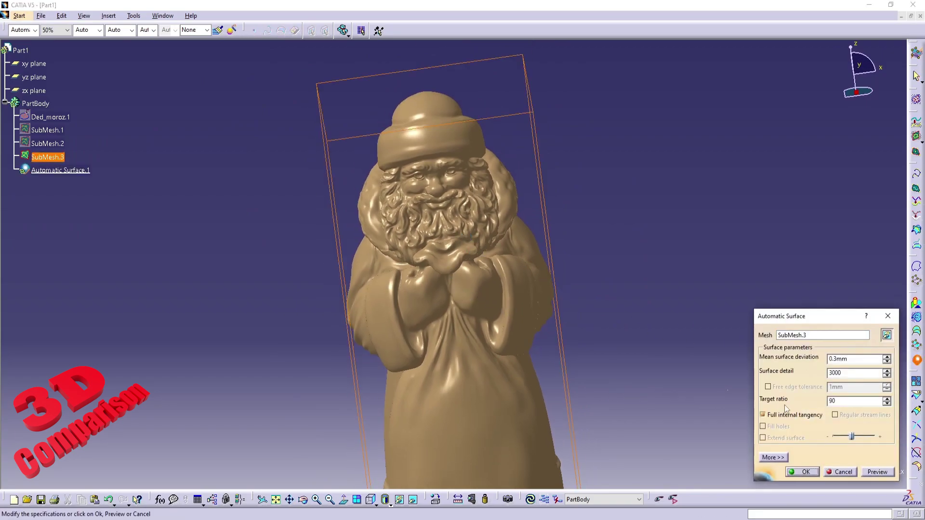
{"action": "middle_click_drag", "start_coordinate": [481, 368], "coordinate": [431, 353]}
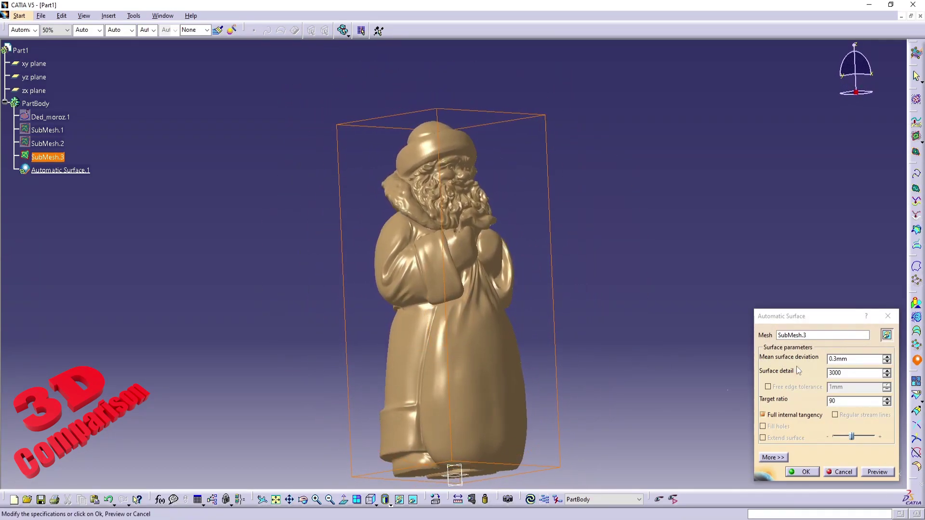
{"action": "left_click", "coordinate": [875, 472]}
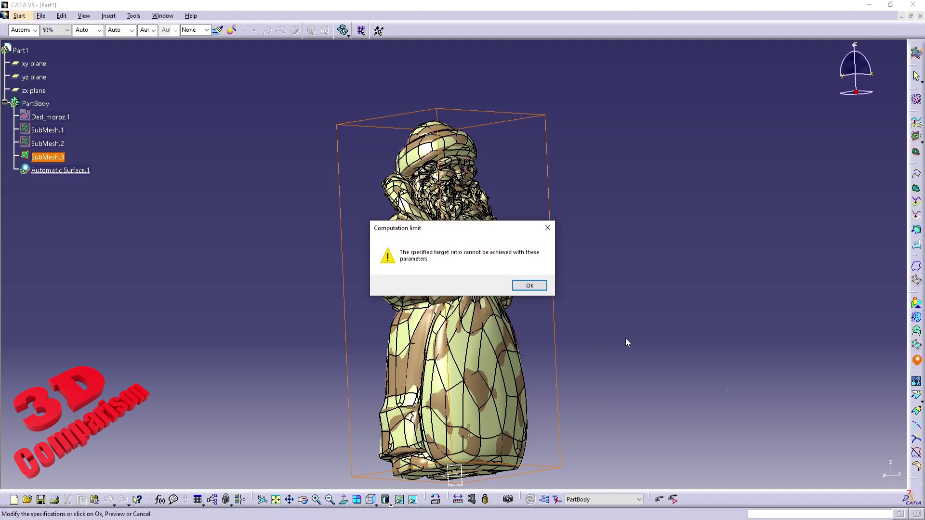
{"action": "left_click", "coordinate": [536, 287]}
{"action": "middle_click_drag", "start_coordinate": [496, 280], "coordinate": [415, 260]}
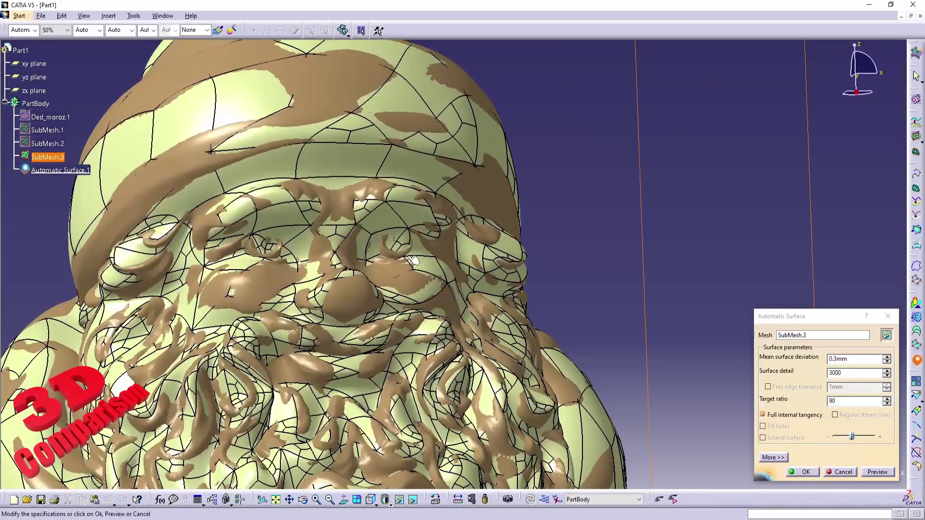
{"action": "left_click", "coordinate": [801, 472]}
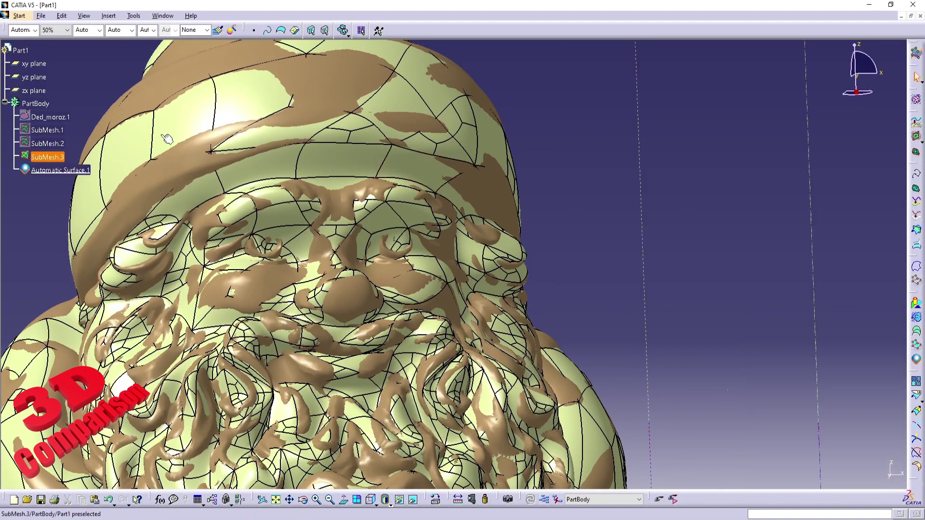
Hide SubMesh.3 and display the automatic surface in shading mode without edges
{"action": "left_click", "coordinate": [60, 170]}
{"action": "right_click", "coordinate": [60, 170]}
{"action": "left_click", "coordinate": [77, 187]}
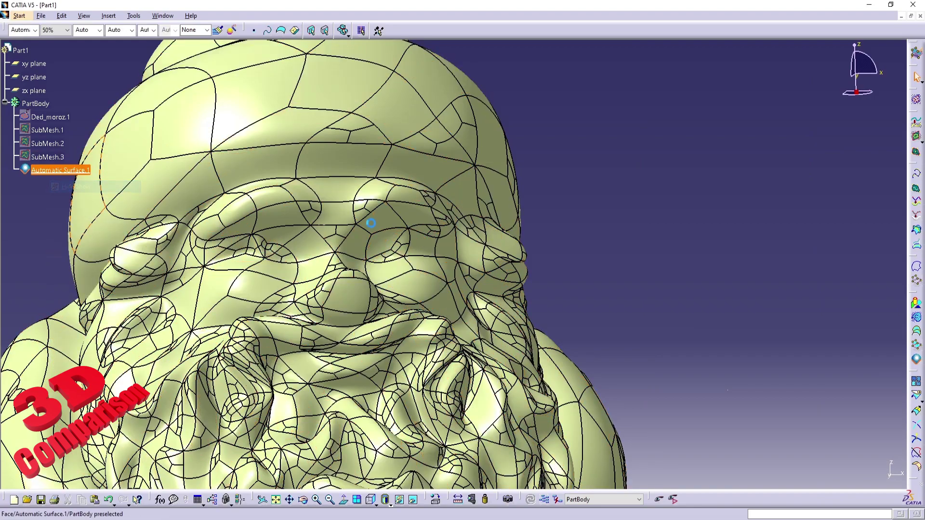
{"action": "middle_click_drag", "start_coordinate": [331, 215], "coordinate": [489, 255]}
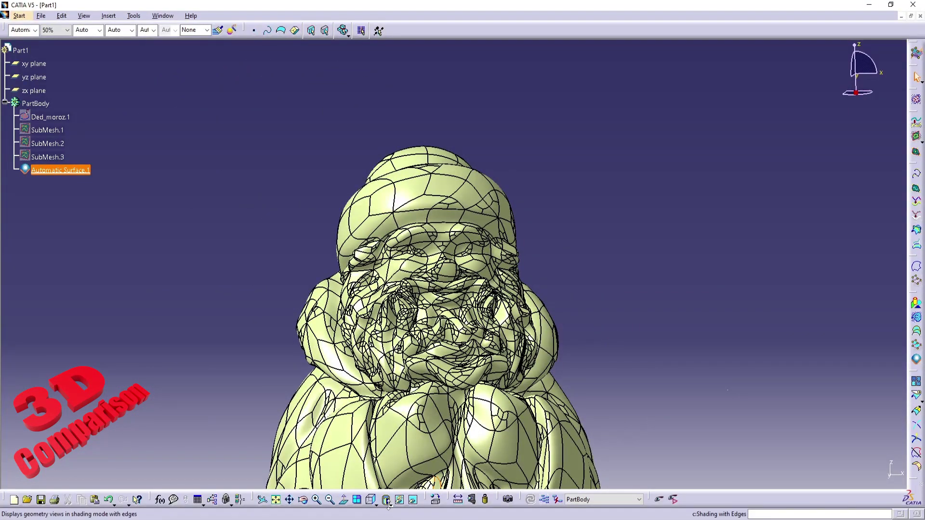
{"action": "left_click", "coordinate": [389, 503]}
{"action": "left_click", "coordinate": [397, 426]}
{"action": "middle_click_drag", "start_coordinate": [405, 407], "coordinate": [460, 366]}
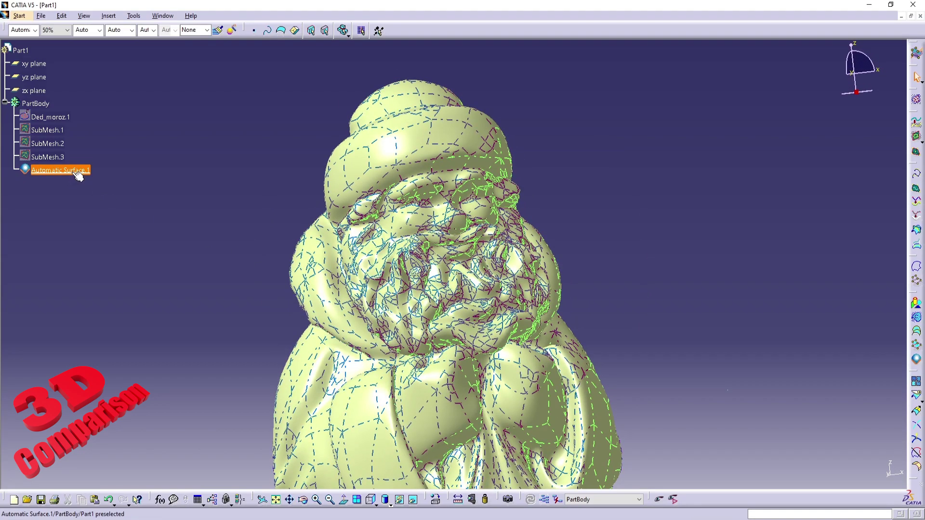
Edit Automatic Surface.1, setting the mean surface deviation to 0.1 mm and the surface detail to 10000, and recompute it
{"action": "right_click", "coordinate": [76, 171]}
{"action": "mouse_move", "coordinate": [118, 370]}
{"action": "left_click", "coordinate": [203, 370]}
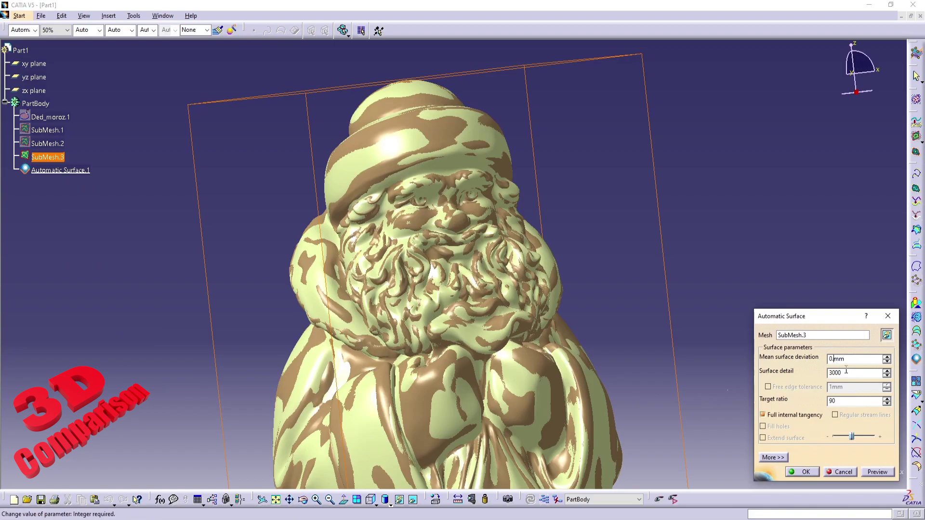
{"action": "left_click", "coordinate": [856, 373]}
{"action": "type", "text": "0"}
{"action": "key", "text": "Return"}
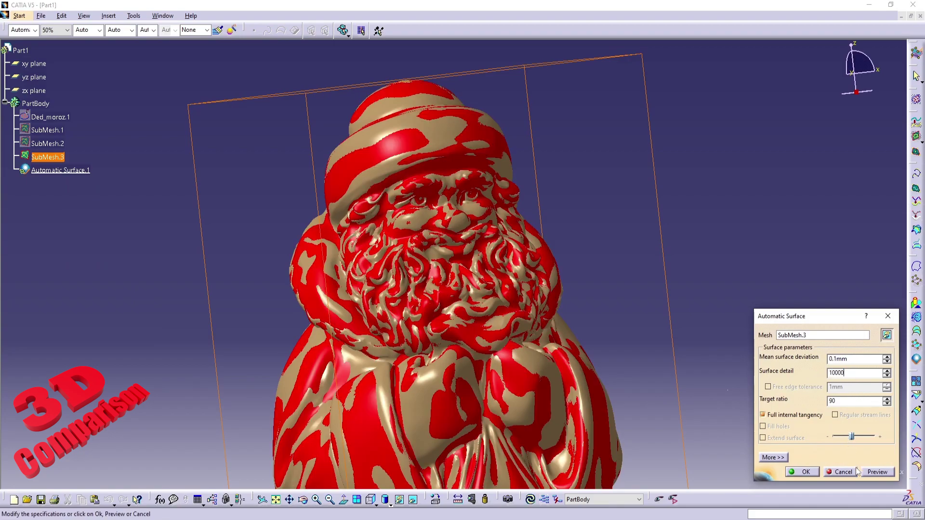
{"action": "left_click", "coordinate": [877, 472]}
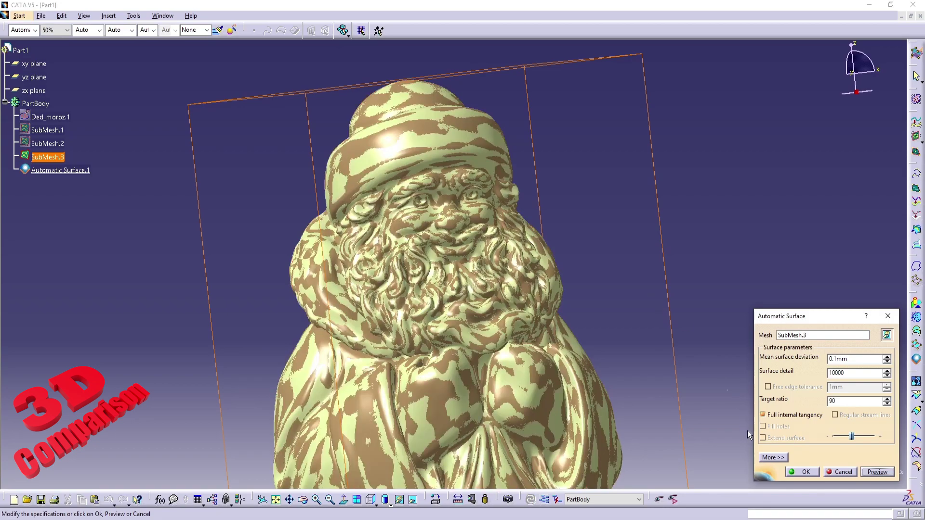
{"action": "left_click", "coordinate": [806, 472]}
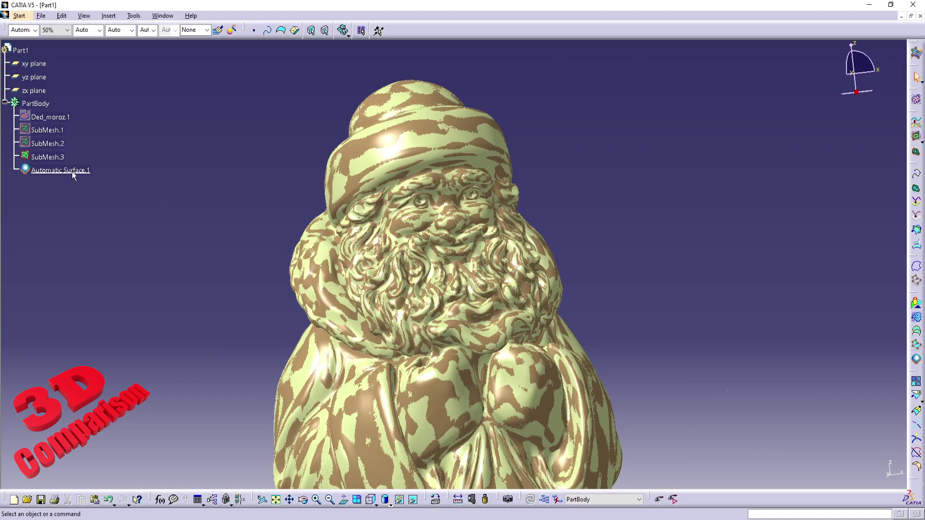
Hide SubMesh.3 again to leave only the recomputed surface displayed
{"action": "right_click", "coordinate": [47, 160]}
{"action": "left_click", "coordinate": [73, 189]}
{"action": "left_click", "coordinate": [60, 170]}
{"action": "middle_click_drag", "start_coordinate": [445, 232], "coordinate": [495, 216]}
{"action": "left_click", "coordinate": [249, 142]}
Switch to the Part Design workbench and turn Automatic Surface.1 into a solid with Close Surface
{"action": "left_click", "coordinate": [19, 15]}
{"action": "mouse_move", "coordinate": [47, 39]}
{"action": "left_click", "coordinate": [158, 38]}
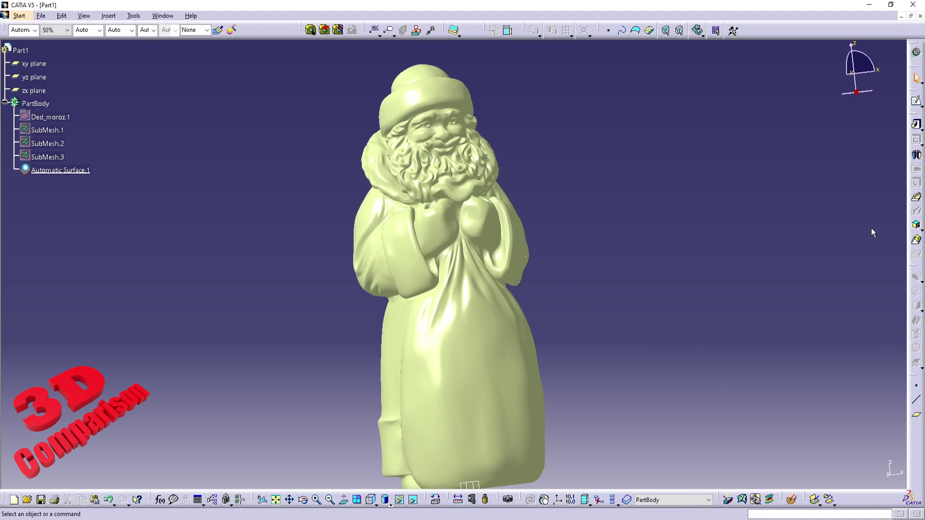
{"action": "left_click", "coordinate": [458, 37]}
{"action": "left_click", "coordinate": [465, 75]}
{"action": "left_click", "coordinate": [448, 164]}
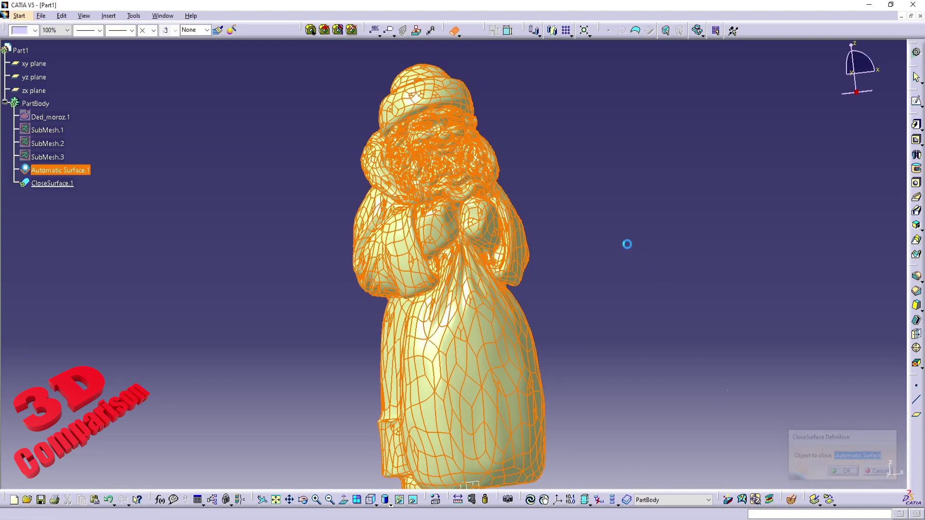
Hide Automatic Surface.1 so that only the solid figure is displayed
{"action": "right_click", "coordinate": [59, 173]}
{"action": "left_click", "coordinate": [82, 202]}
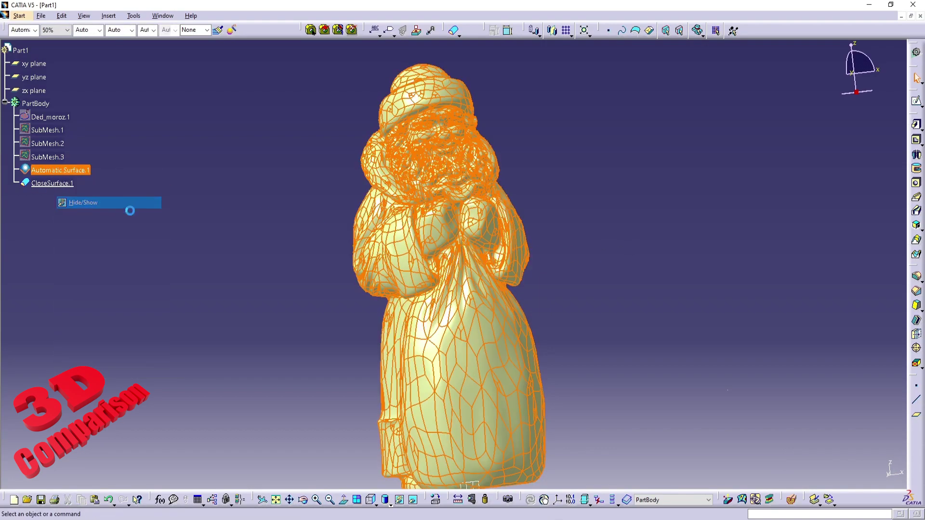
{"action": "middle_click_drag", "start_coordinate": [456, 318], "coordinate": [402, 305]}
Start a sketch on the xy plane and flip the sketch view to face the figure's underside
{"action": "left_click", "coordinate": [419, 343]}
{"action": "middle_click_drag", "start_coordinate": [425, 340], "coordinate": [592, 244]}
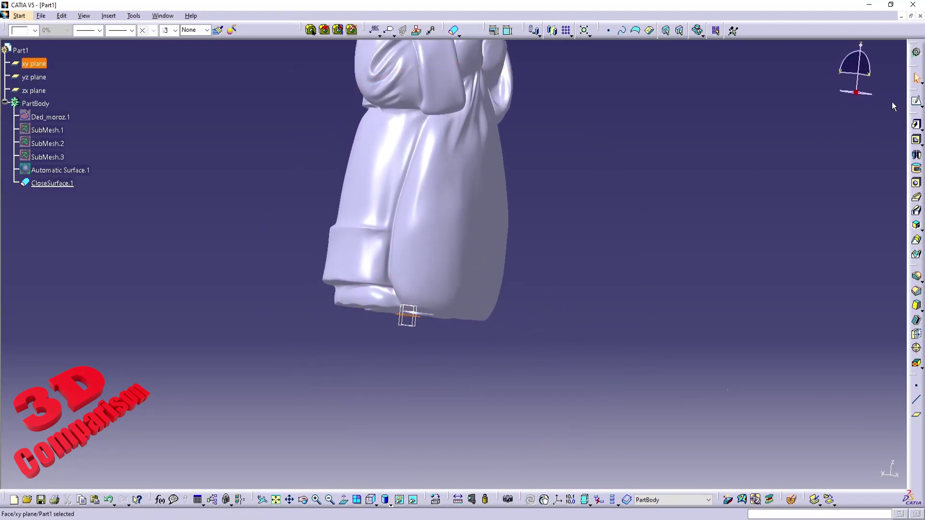
{"action": "left_click", "coordinate": [916, 101]}
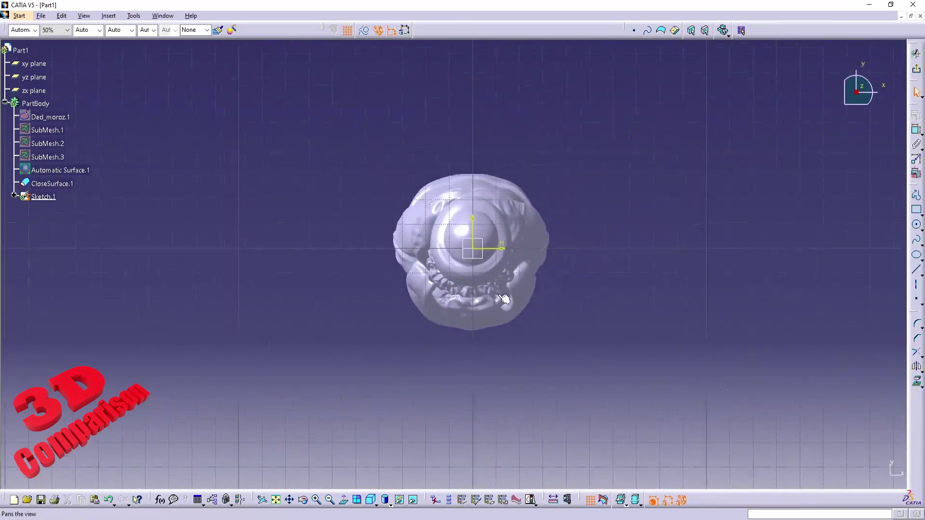
{"action": "left_click", "coordinate": [603, 501]}
{"action": "left_click", "coordinate": [605, 501]}
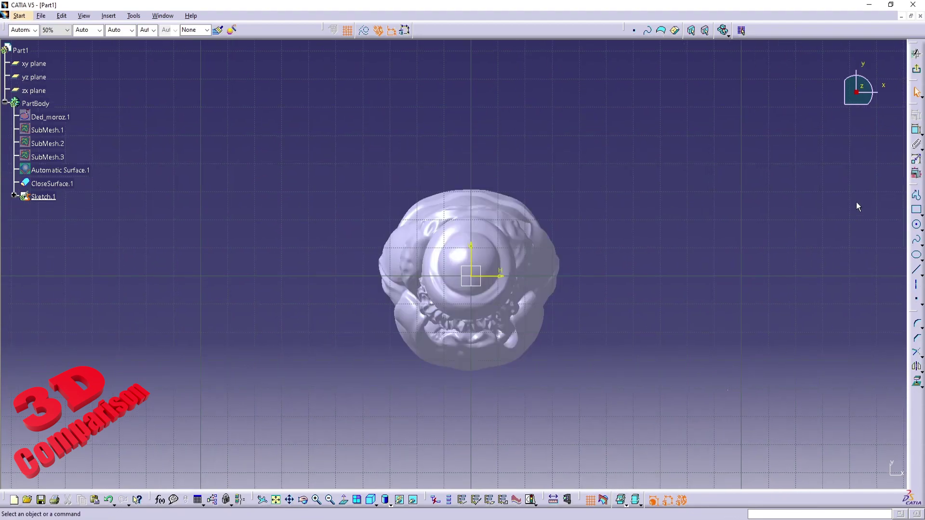
{"action": "left_click", "coordinate": [356, 500]}
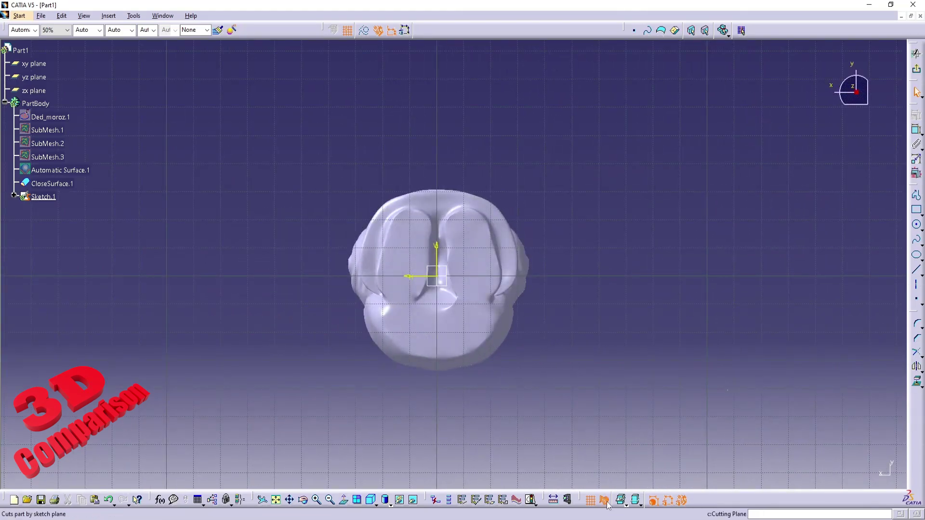
Sketch a circle centred on the origin around the figure's base and constrain its diameter to 85 mm
{"action": "left_click", "coordinate": [916, 224]}
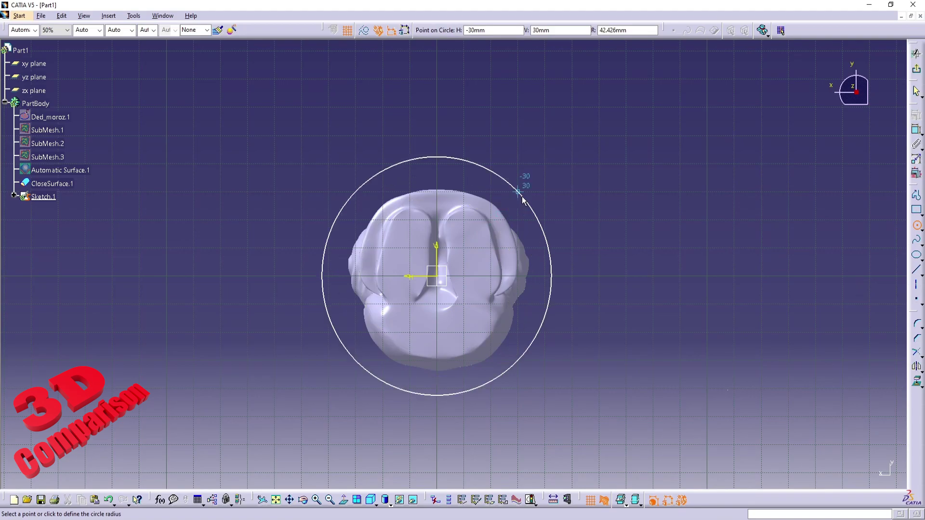
{"action": "left_click", "coordinate": [523, 197]}
{"action": "left_click", "coordinate": [545, 111]}
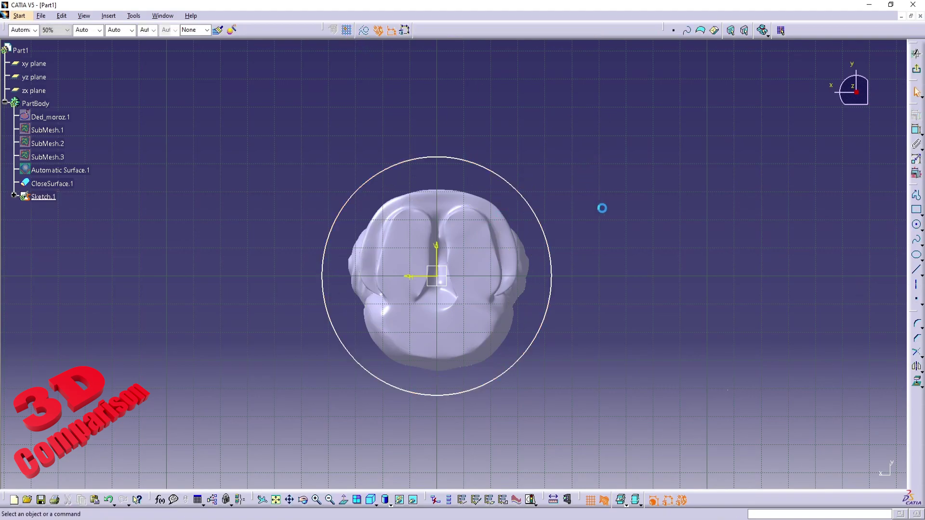
{"action": "left_click", "coordinate": [539, 223]}
{"action": "left_click", "coordinate": [574, 212]}
{"action": "double_click", "coordinate": [578, 218]}
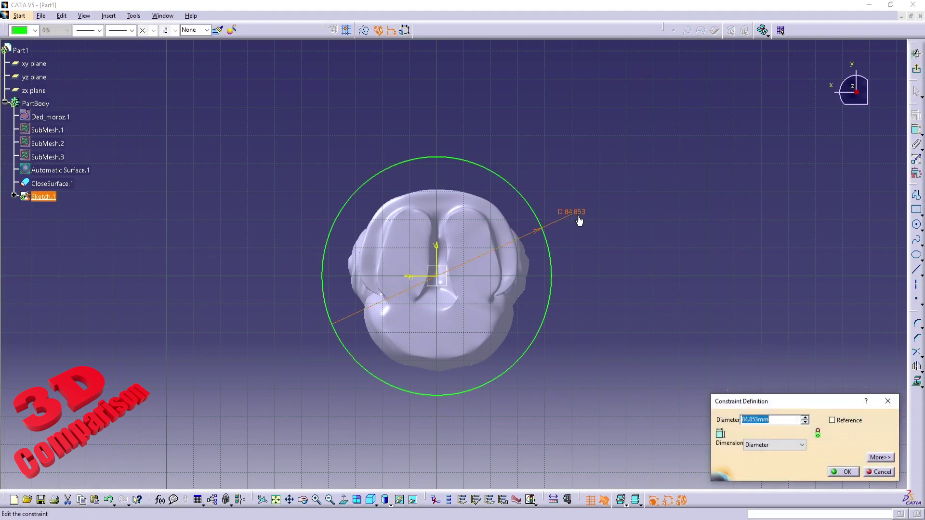
{"action": "type", "text": "85"}
{"action": "key", "text": "Return"}
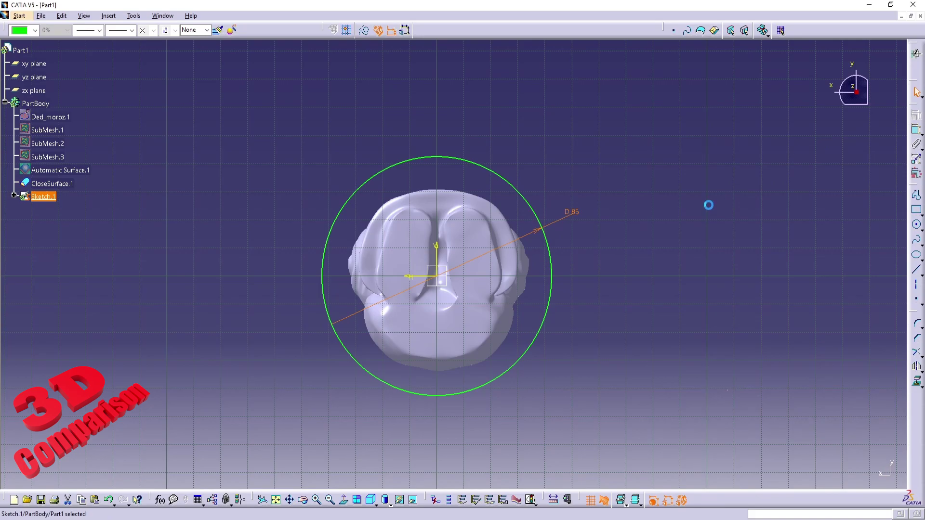
Pad the circle sketch into a base with a first limit of 2 mm and a second limit of 20 mm
{"action": "mouse_move", "coordinate": [580, 189]}
{"action": "middle_mouse_down"}
{"action": "mouse_move", "coordinate": [517, 261]}
{"action": "mouse_move", "coordinate": [521, 228]}
{"action": "middle_mouse_up"}
{"action": "left_click", "coordinate": [916, 126]}
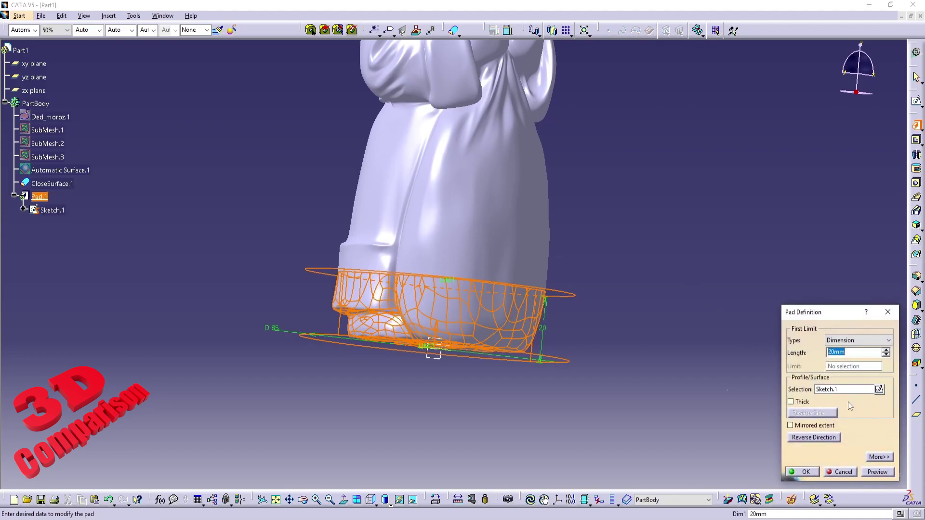
{"action": "type", "text": "3mm"}
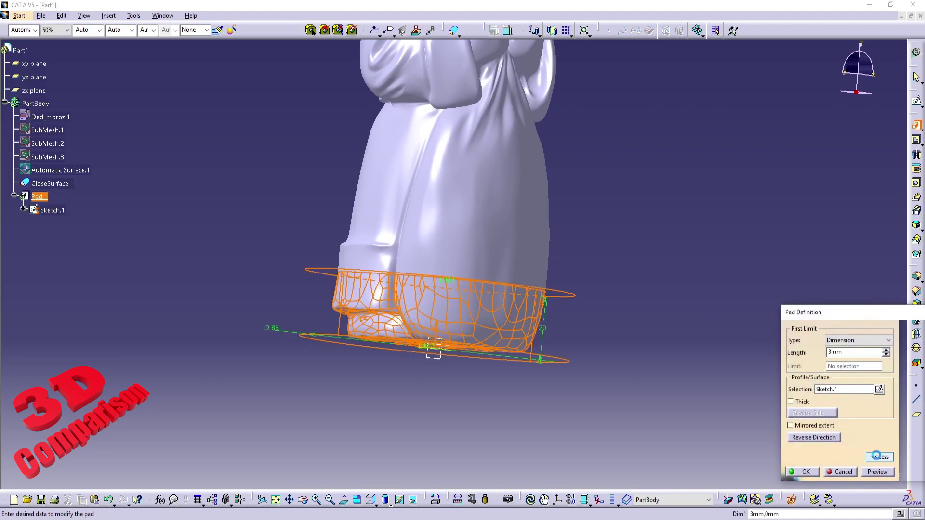
{"action": "left_click", "coordinate": [879, 457]}
{"action": "middle_click_drag", "start_coordinate": [576, 362], "coordinate": [520, 308]}
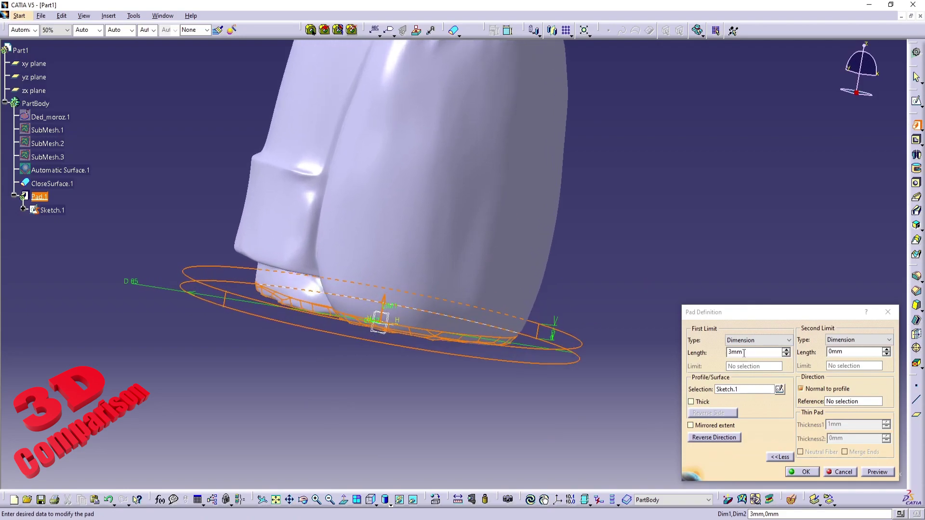
{"action": "left_click_drag", "start_coordinate": [747, 353], "coordinate": [699, 357]}
{"action": "type", "text": "2"}
{"action": "key", "text": "Return"}
{"action": "double_click", "coordinate": [837, 352]}
{"action": "type", "text": "20"}
{"action": "key", "text": "Return"}
{"action": "left_click", "coordinate": [877, 471]}
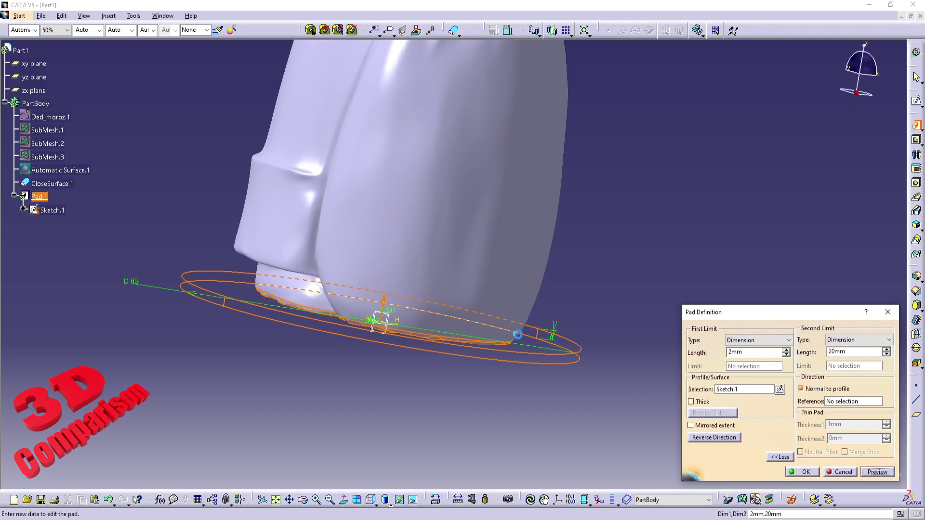
{"action": "middle_click_drag", "start_coordinate": [484, 226], "coordinate": [318, 259]}
{"action": "left_click", "coordinate": [802, 472]}
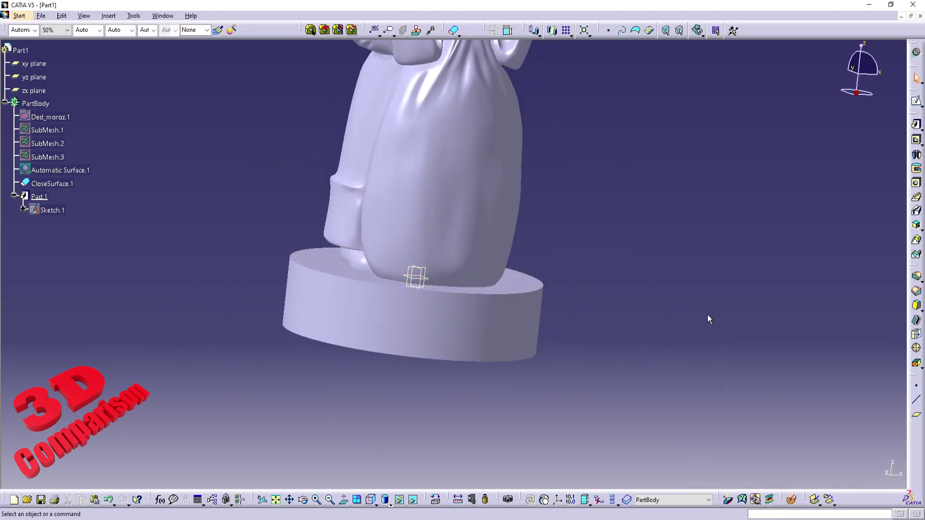
Fillet the upper circular edge of the base with a 5 mm radius
{"action": "left_click", "coordinate": [916, 276]}
{"action": "left_click", "coordinate": [546, 292]}
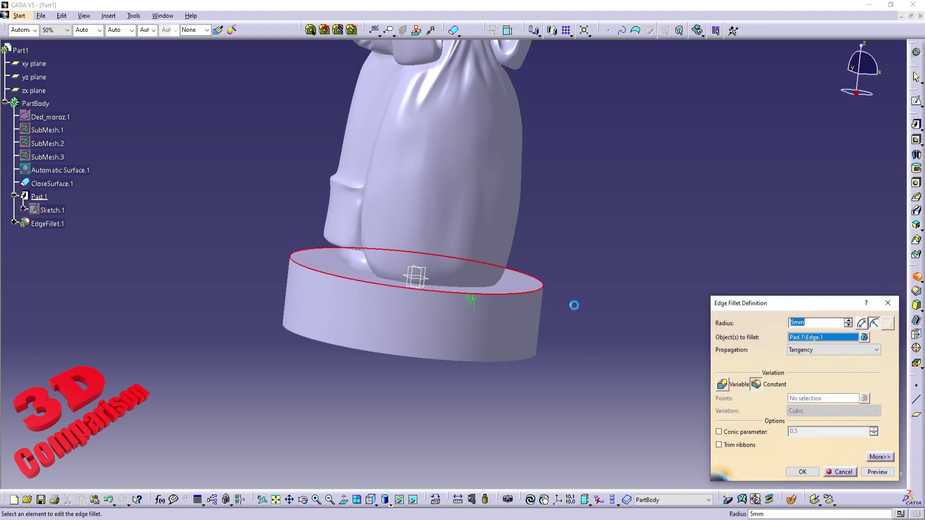
{"action": "middle_click_drag", "start_coordinate": [516, 246], "coordinate": [463, 310]}
{"action": "left_click", "coordinate": [802, 472]}
{"action": "middle_click_drag", "start_coordinate": [524, 196], "coordinate": [508, 258]}
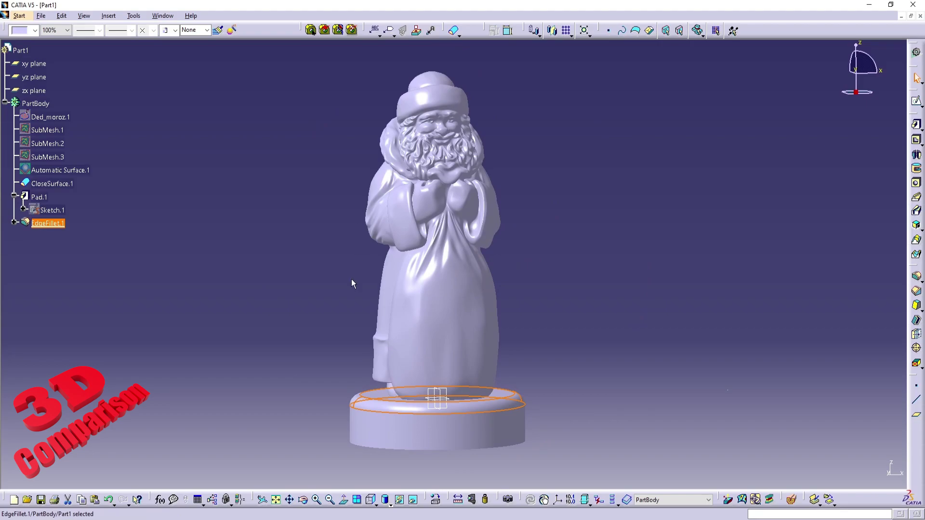